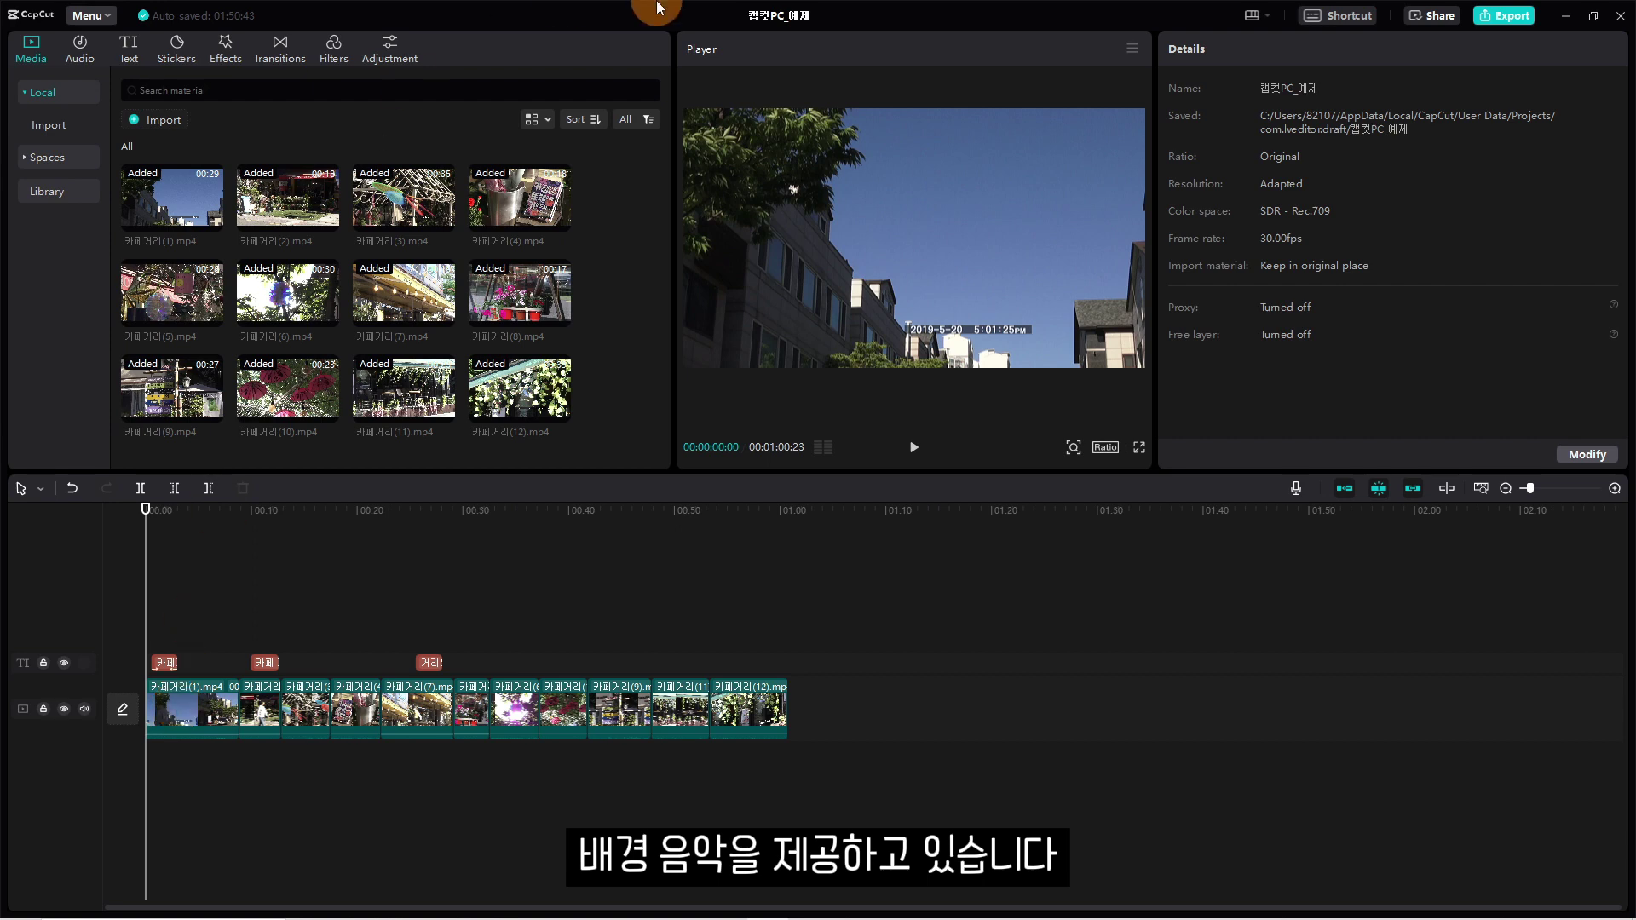
Add the travel track "Chill,mellow piano,loop(1429333)" to an audio track under the video, starting at 00:00.
left_click(85, 49)
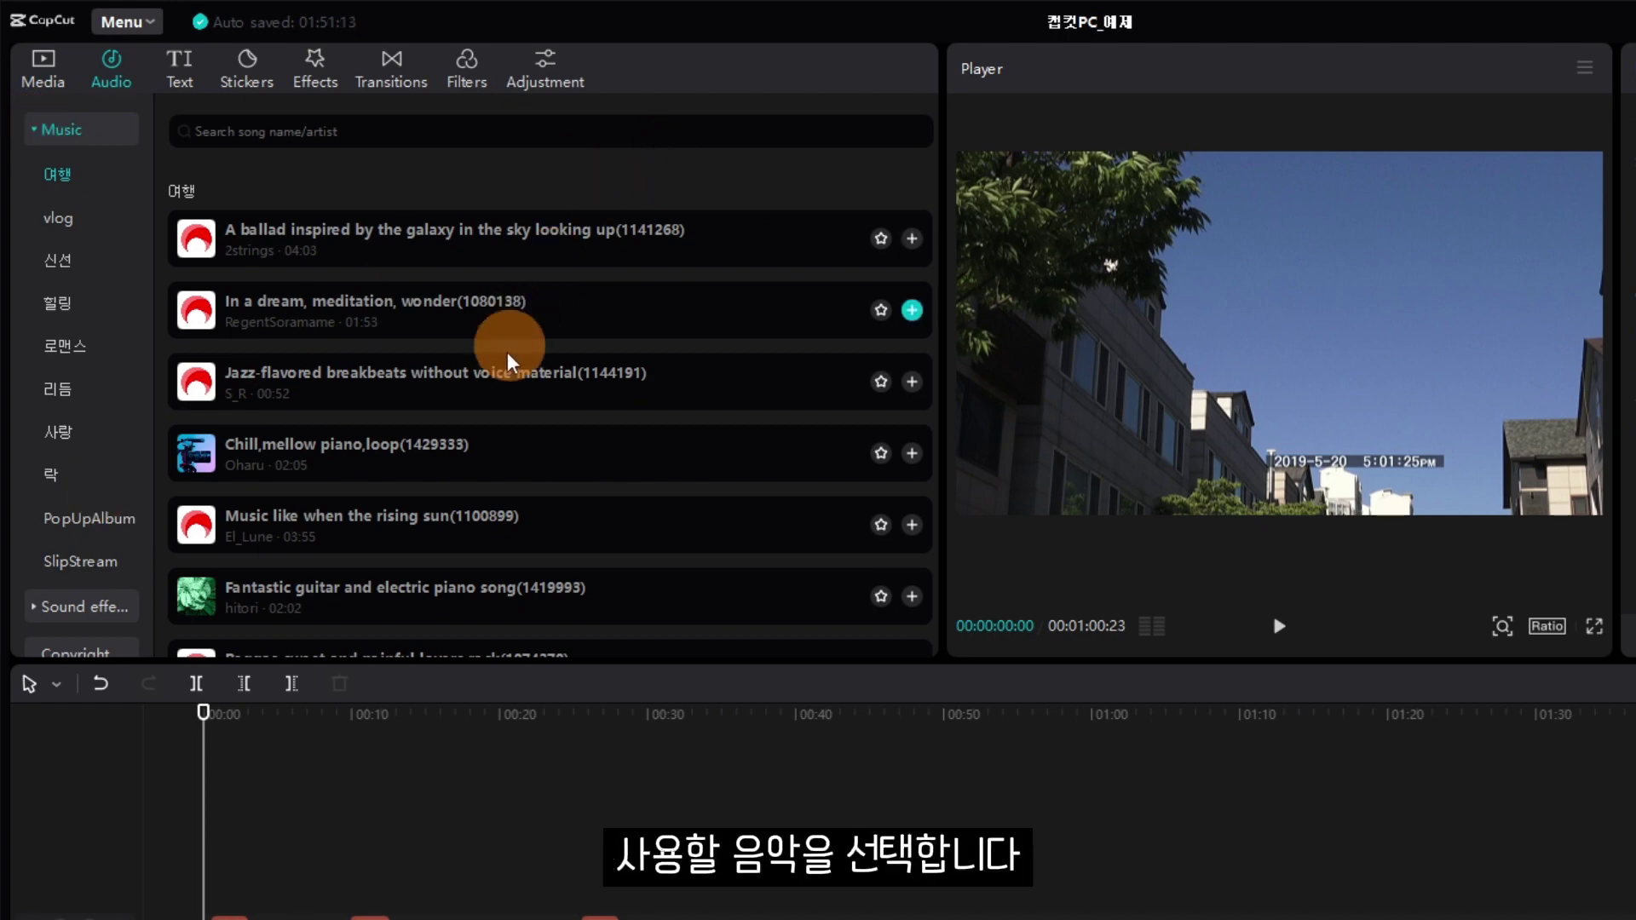
left_click(369, 458)
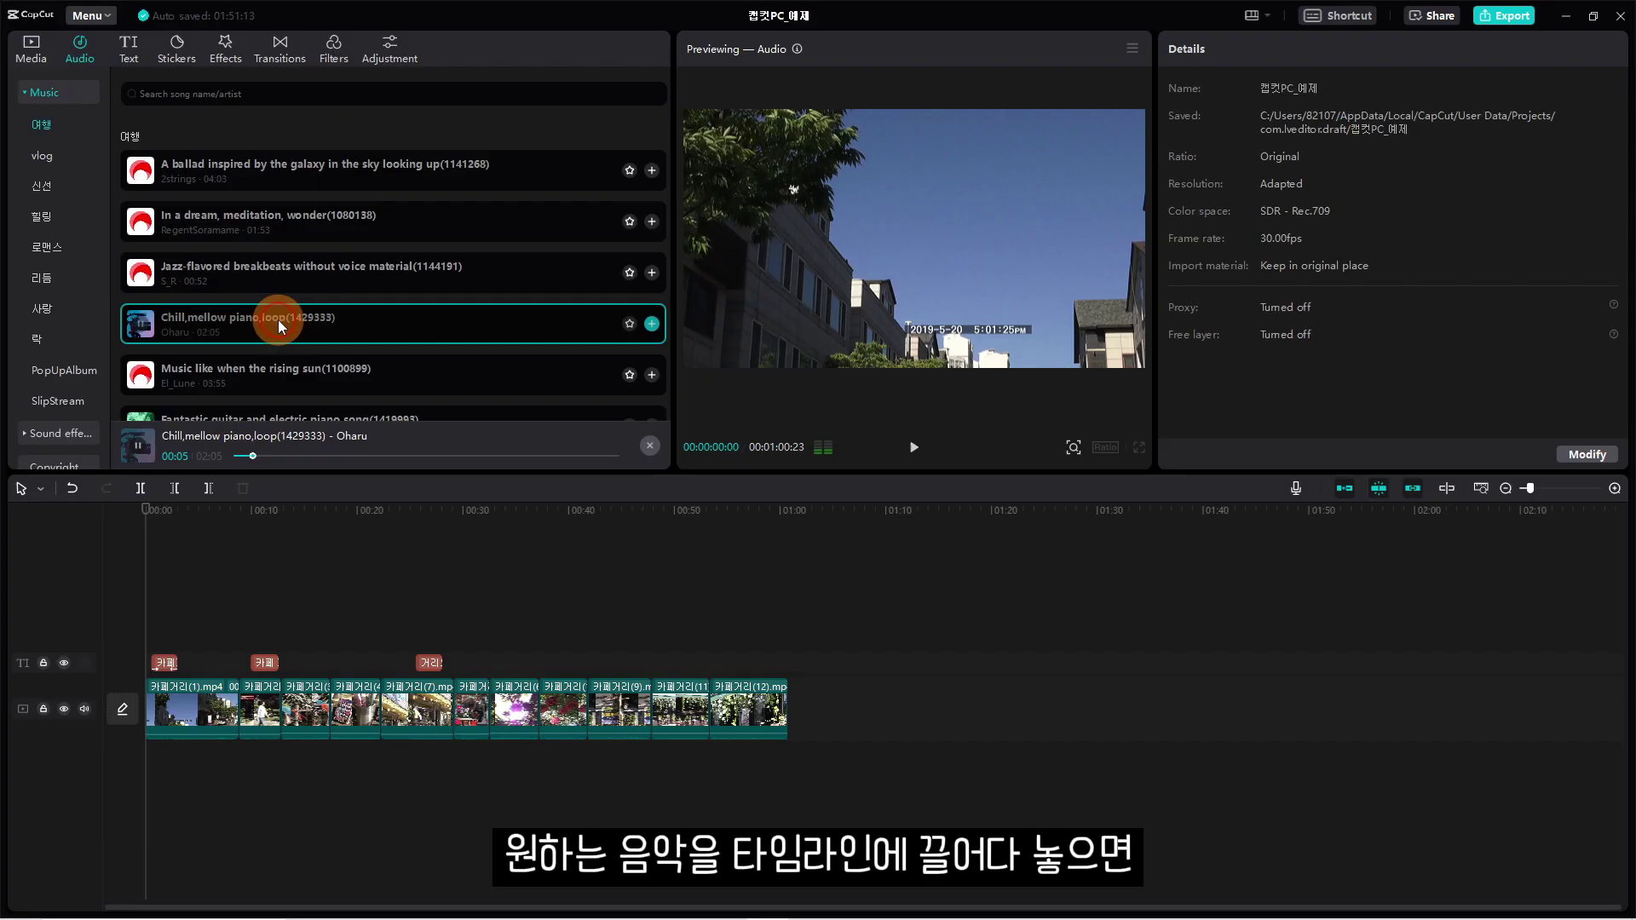
left_click_drag(386, 453, 600, 880)
left_click_drag(426, 628, 140, 765)
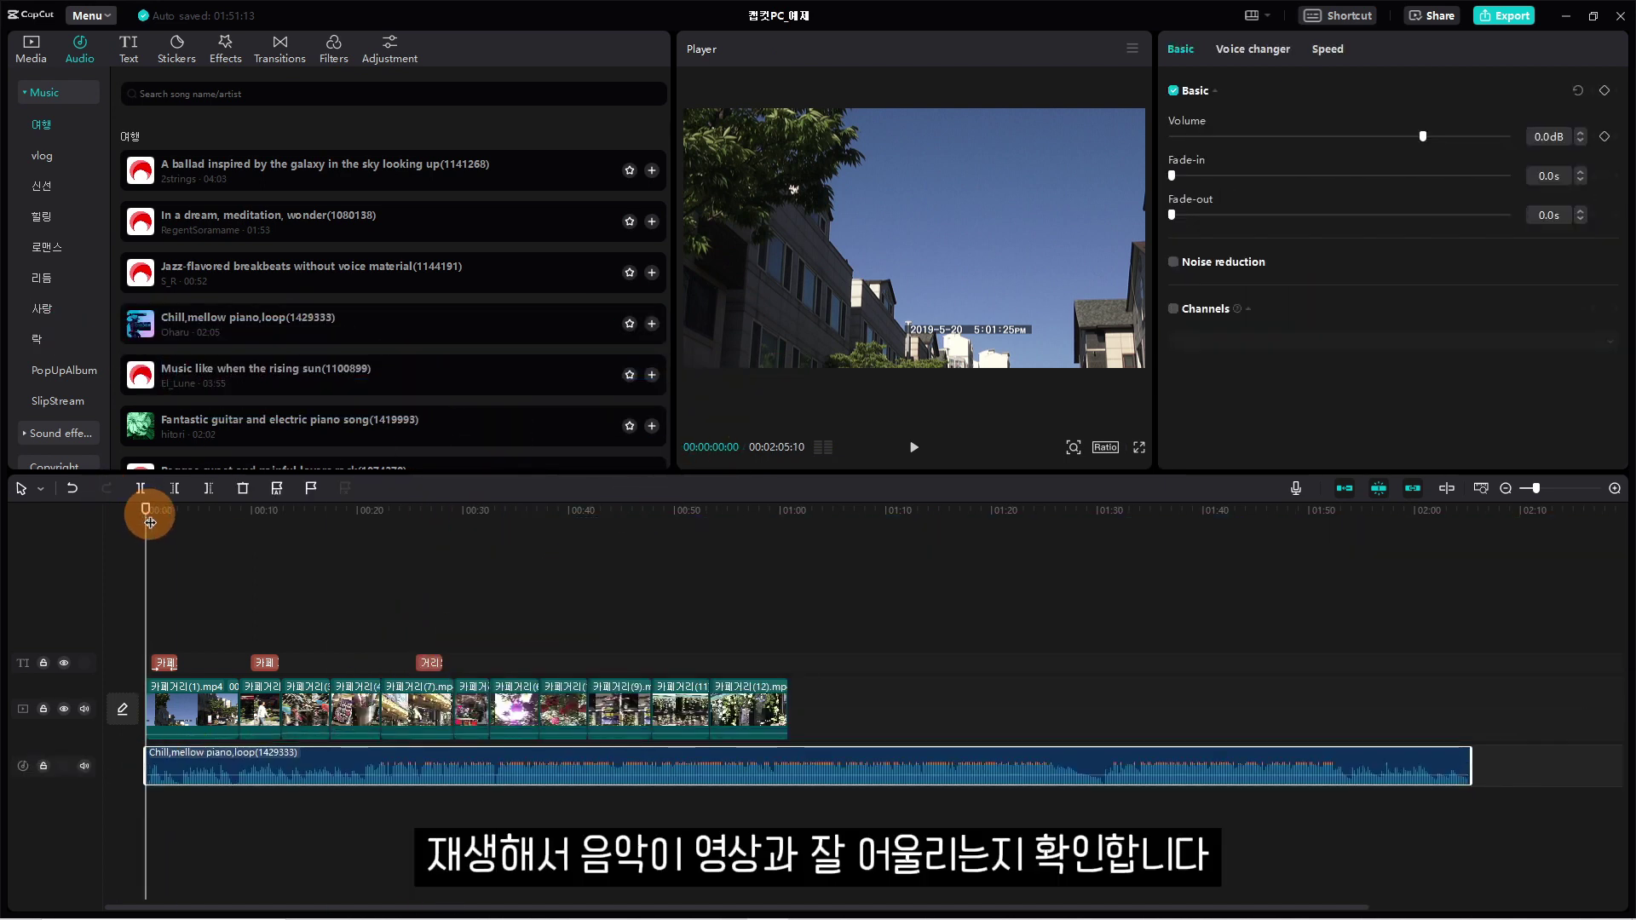
Trim the background music to the end of the video at 00:01:00:23 and play back the ending.
key("space")
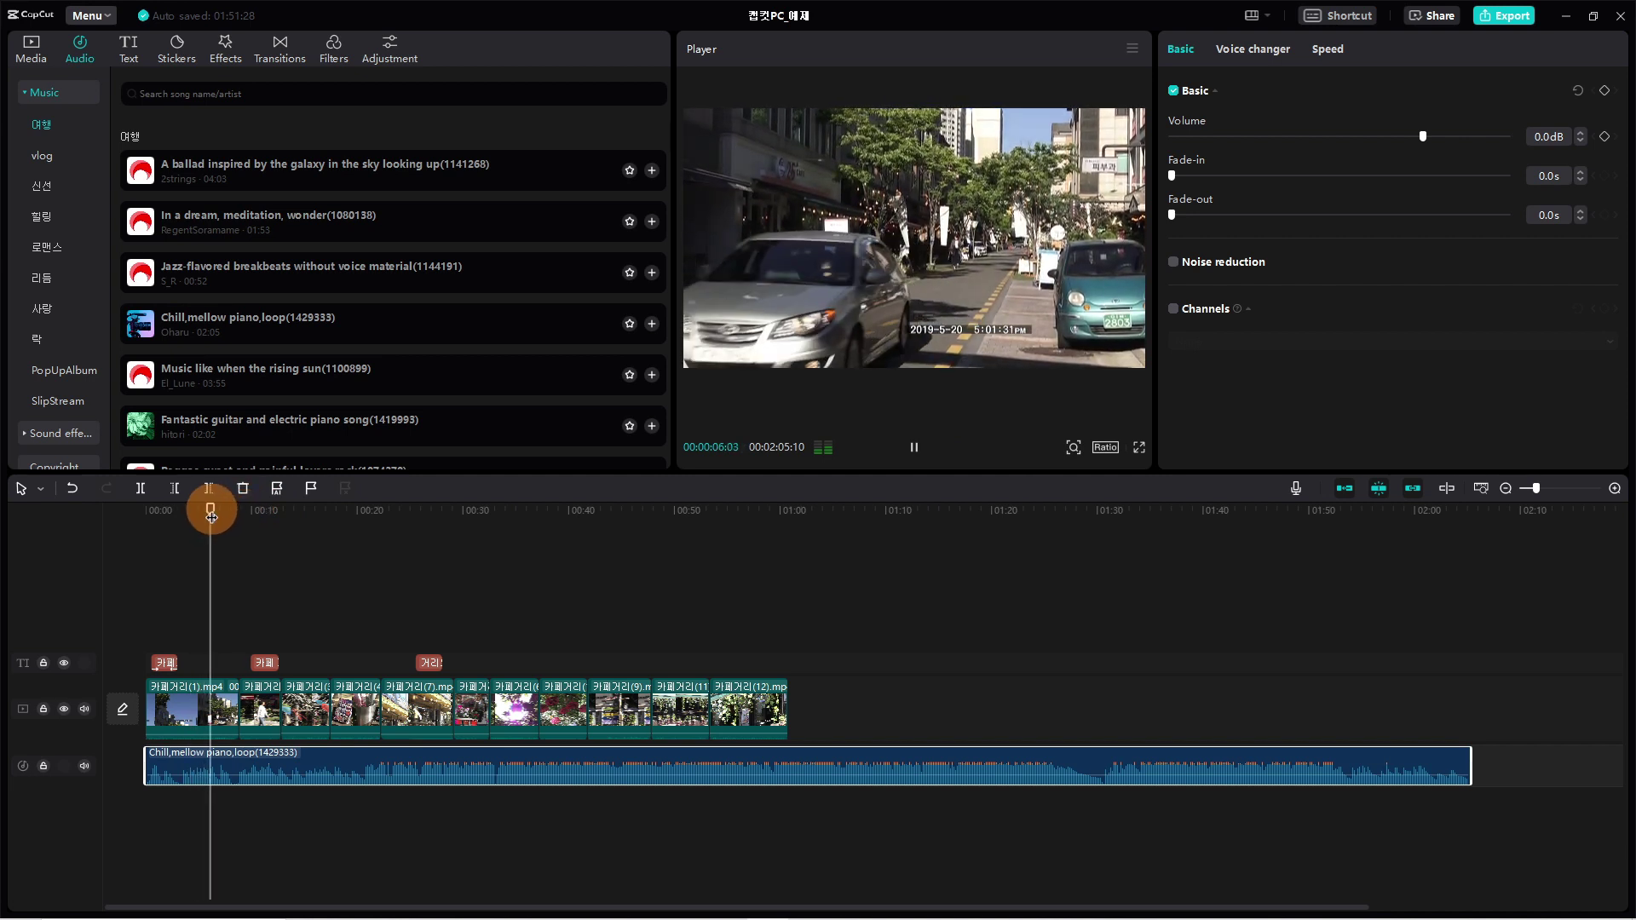
left_click_drag(209, 509, 741, 511)
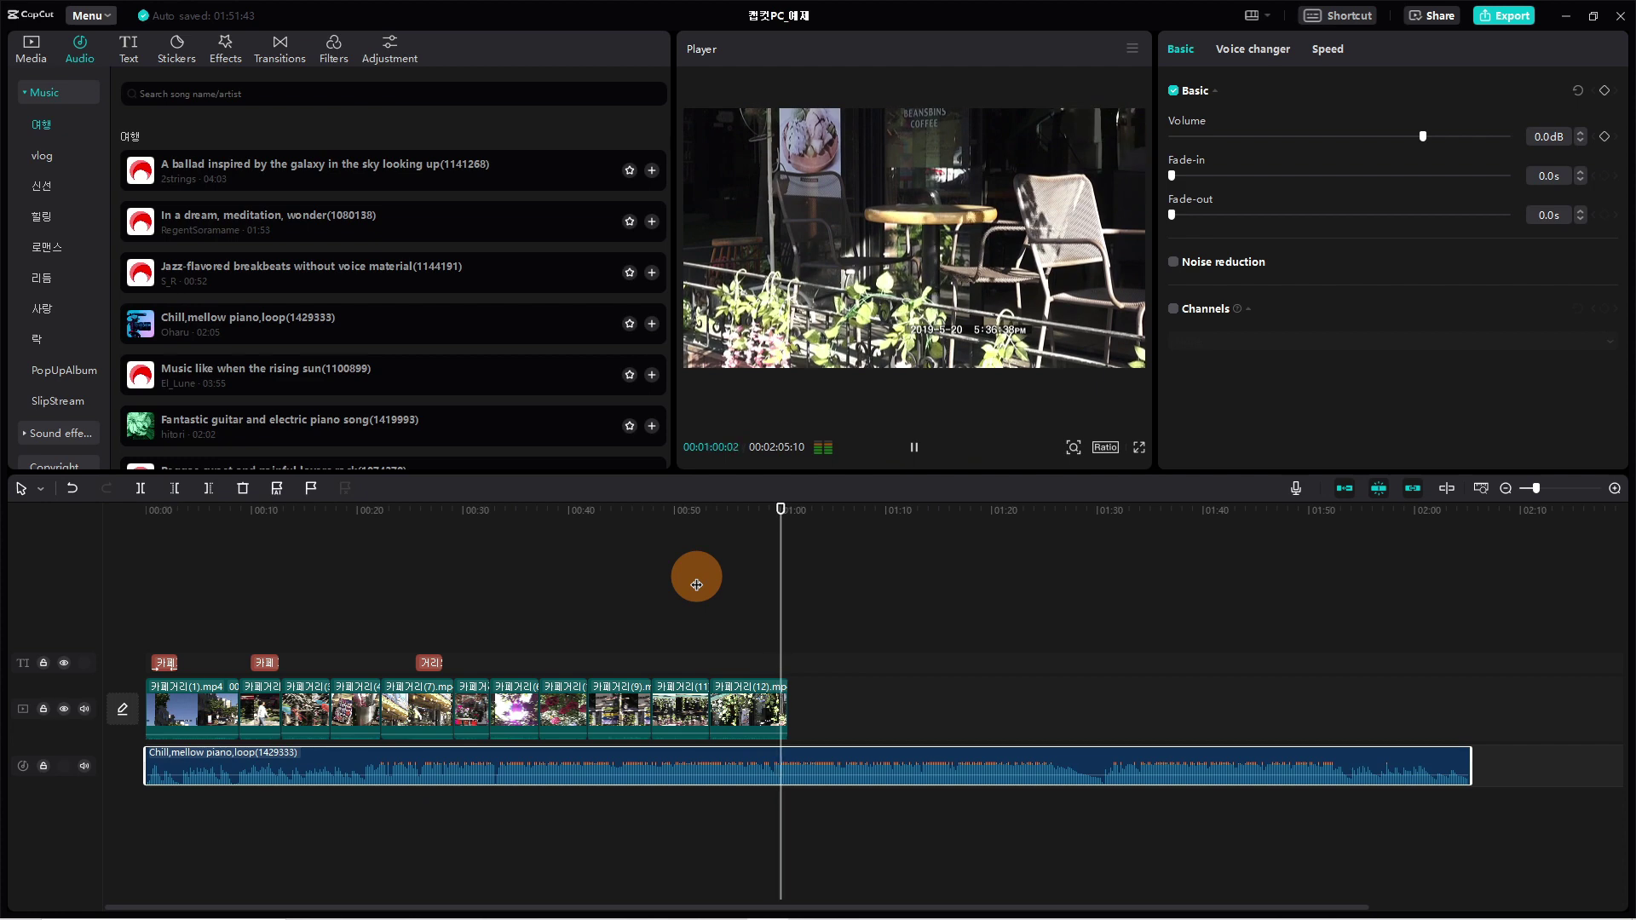
key("space")
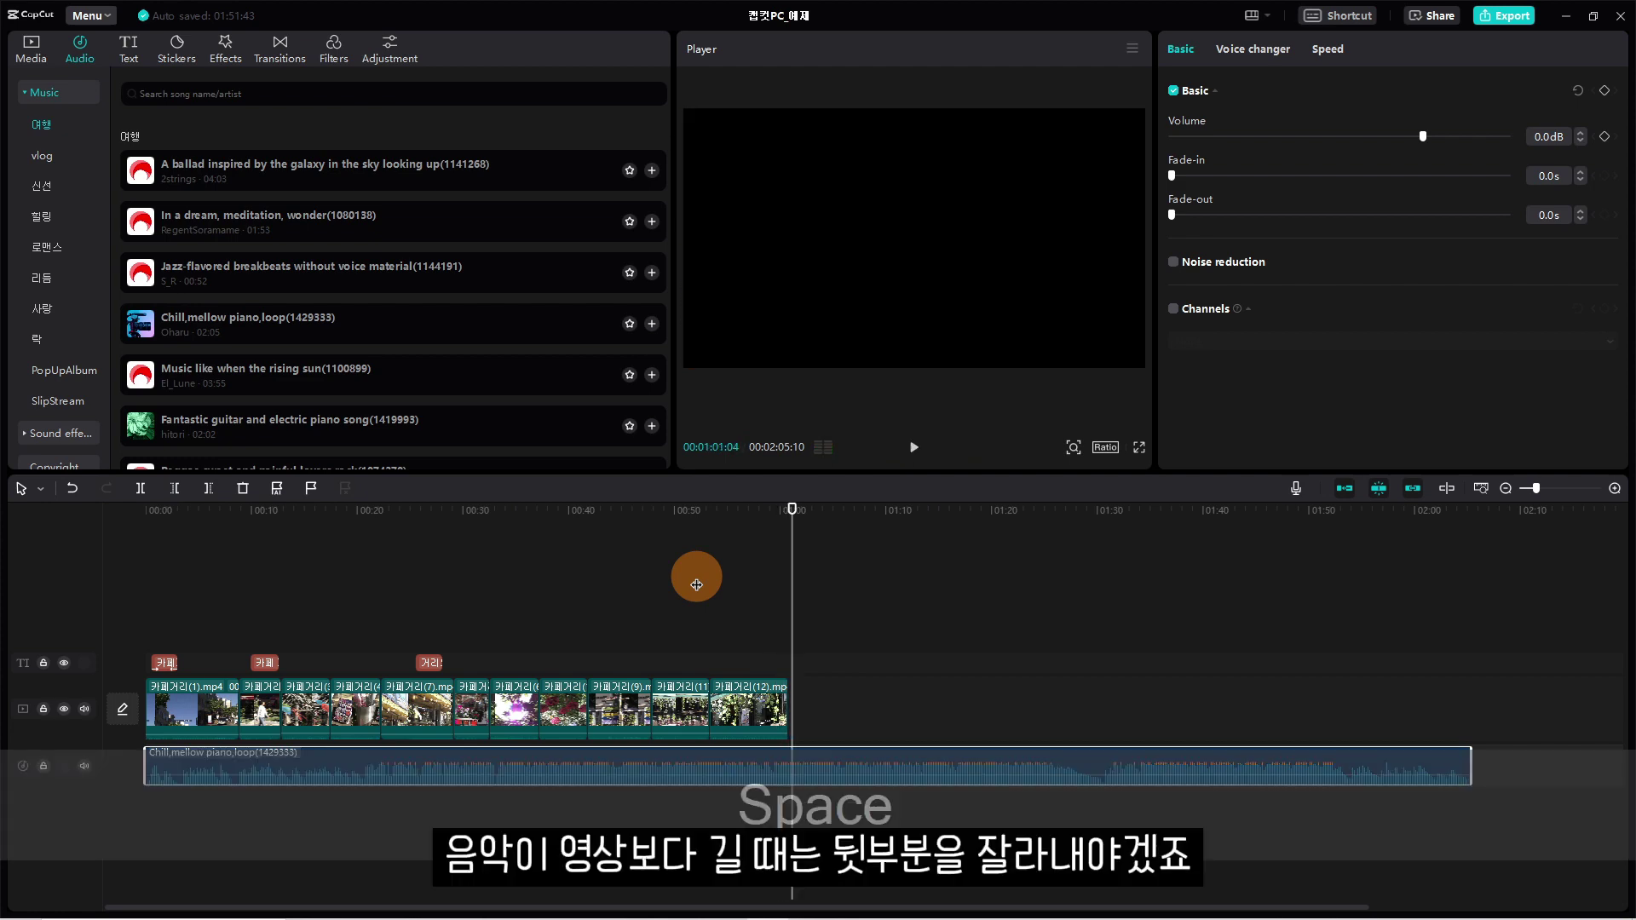
key("w")
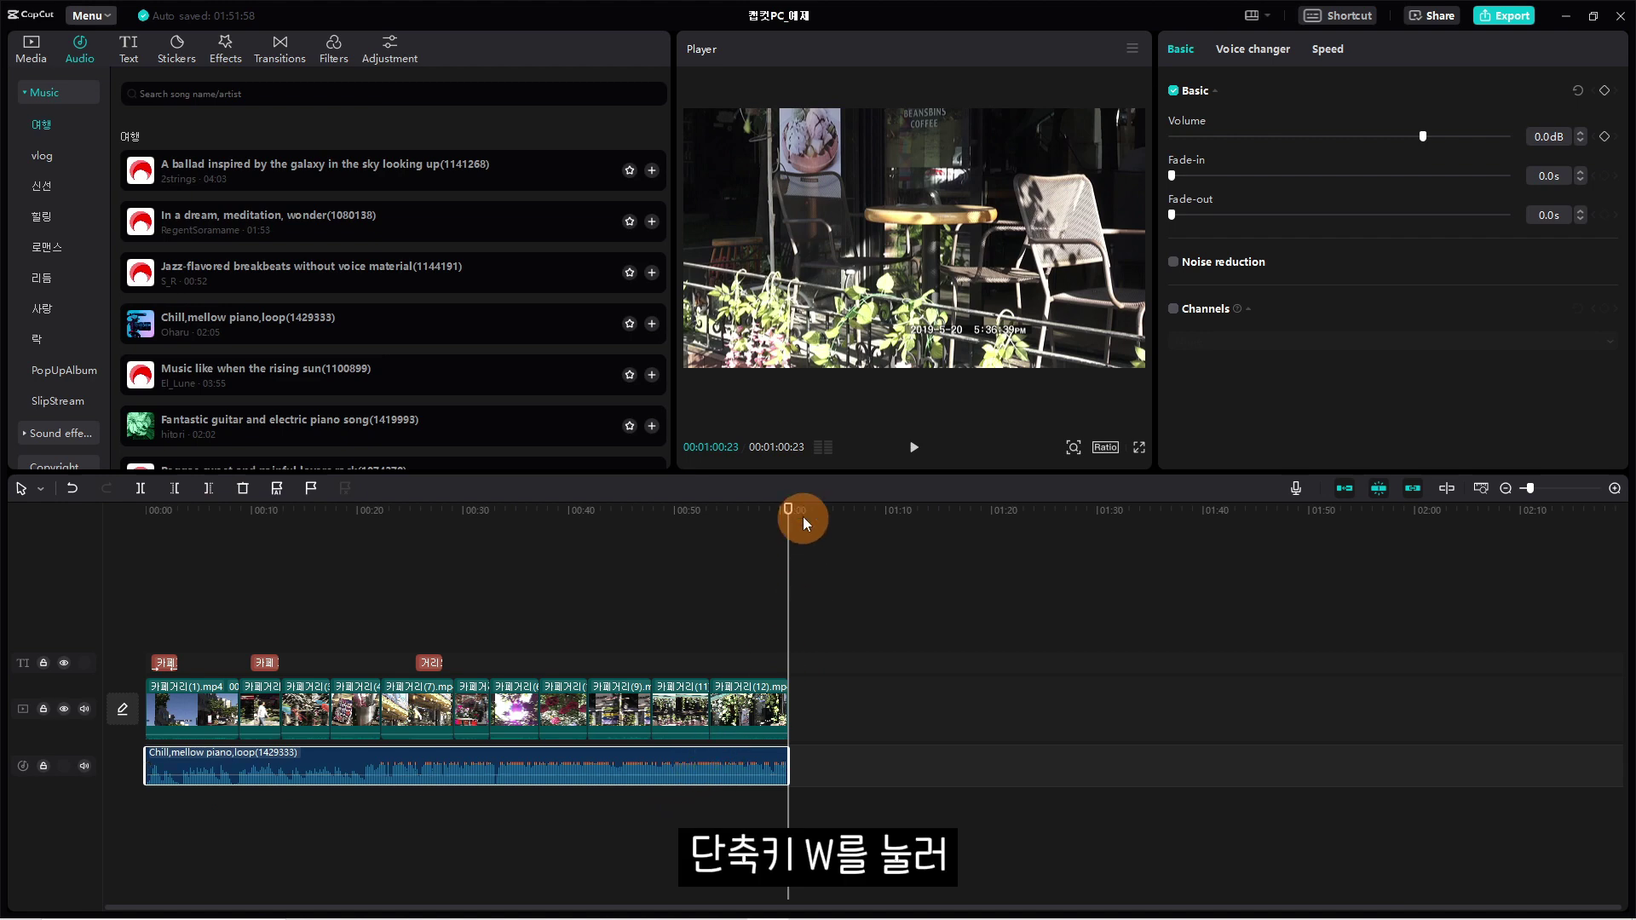
left_click_drag(803, 516, 720, 572)
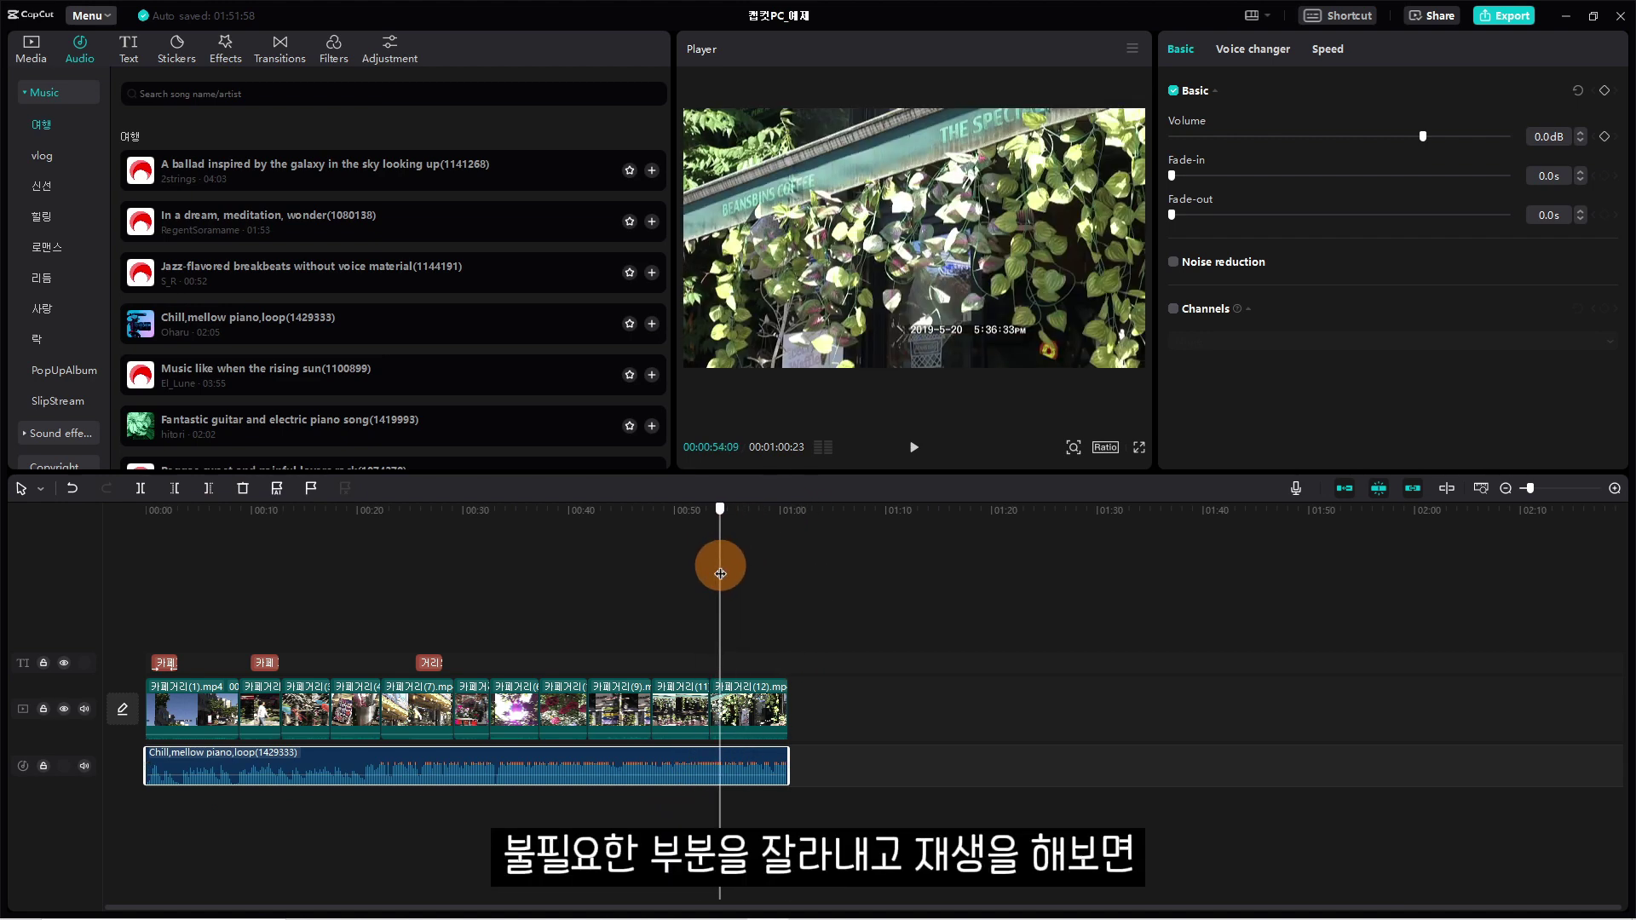
key("space")
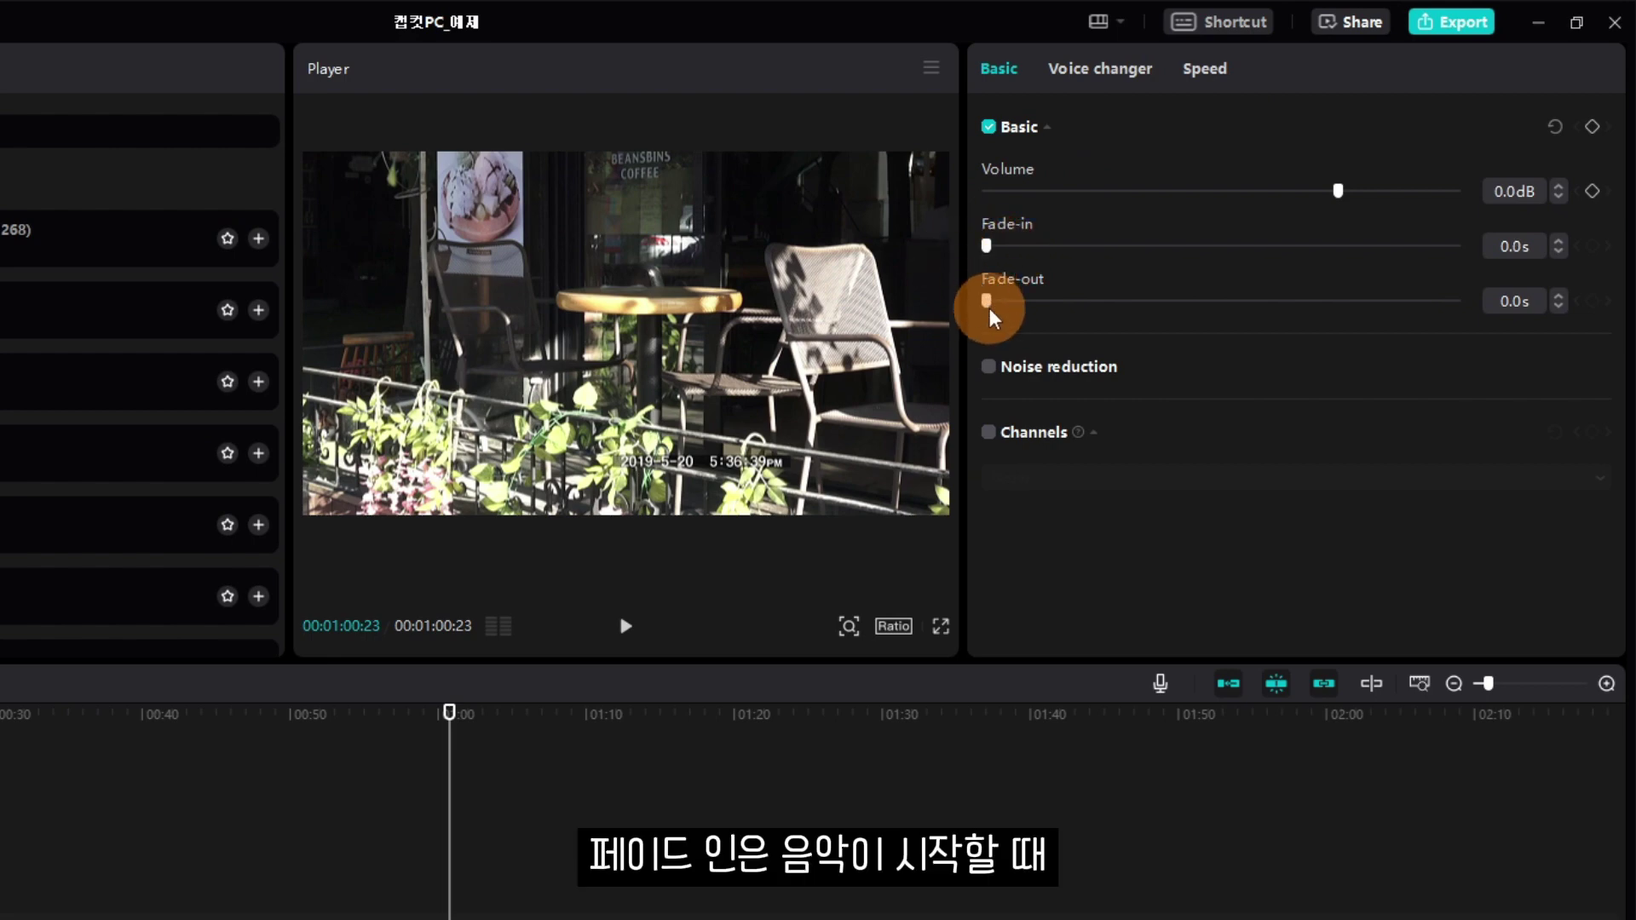
Set the background music's fade-out to 2.3 s and play the ending from about 00:00:56:00.
mouse_move(988, 303)
left_mouse_down()
mouse_move(1022, 299)
mouse_move(960, 299)
left_mouse_up()
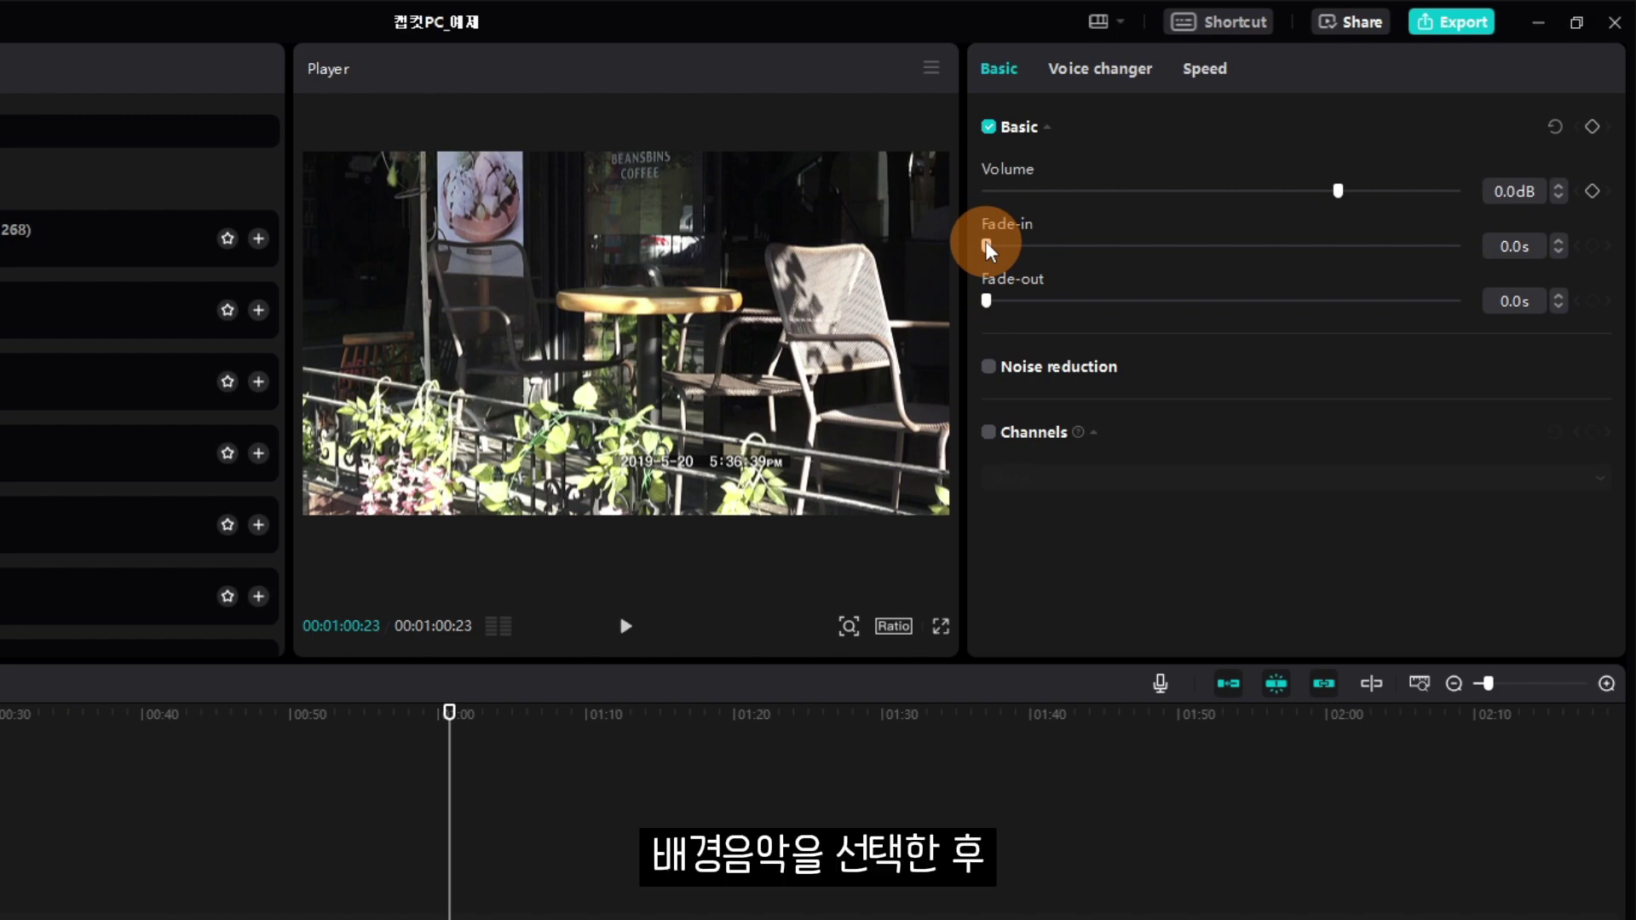
left_click_drag(1008, 294, 995, 298)
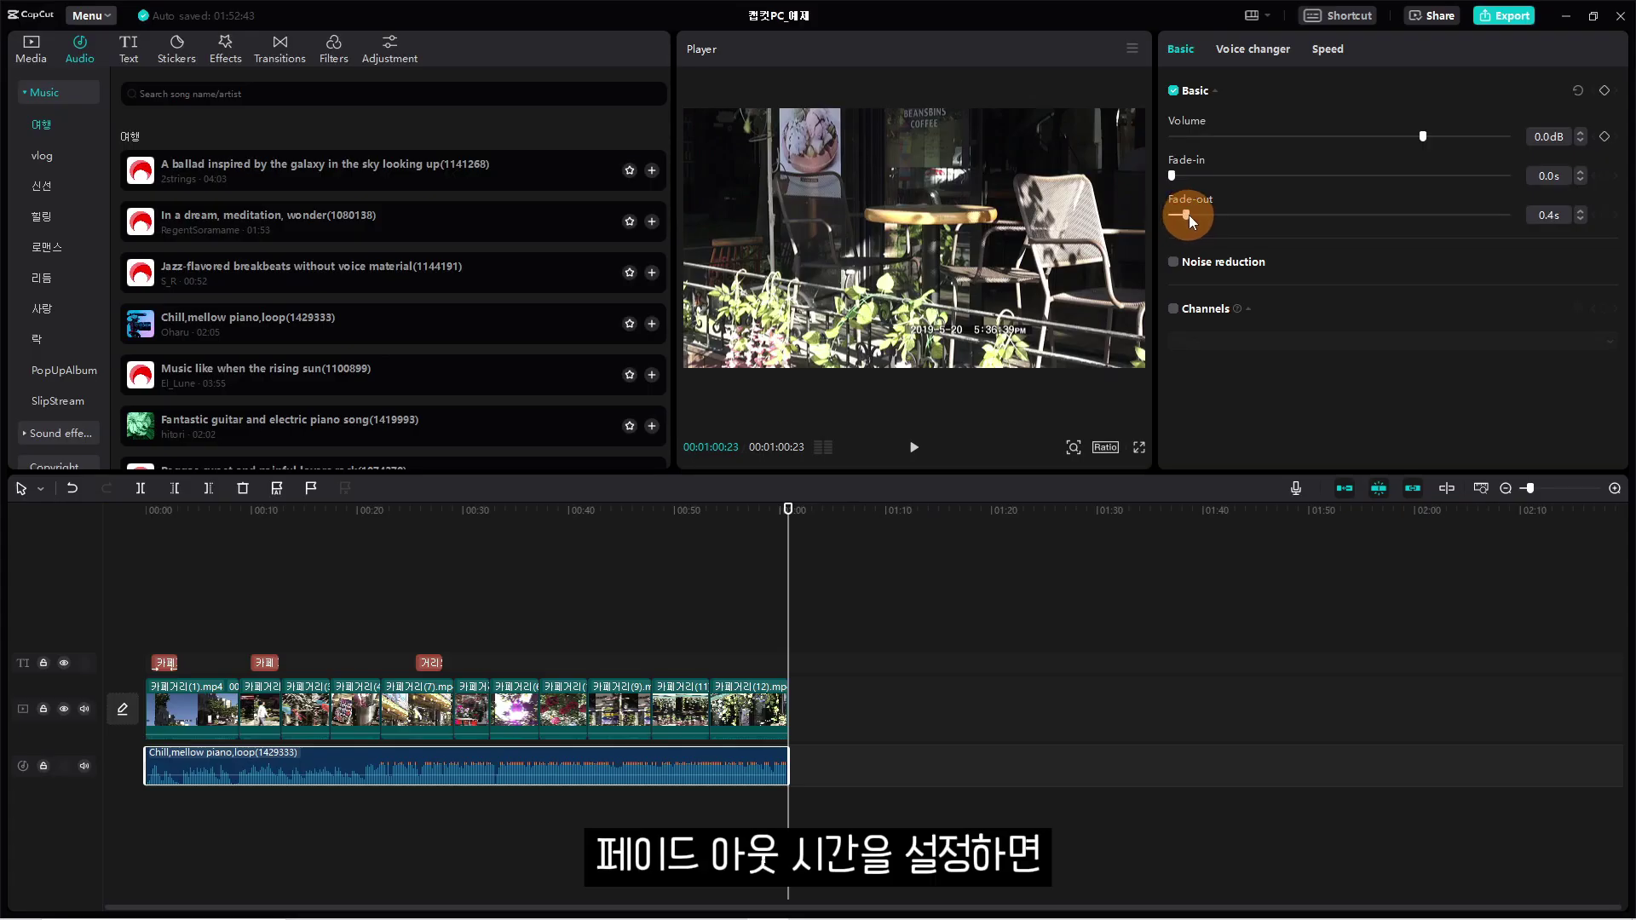
left_click_drag(1198, 218, 1225, 226)
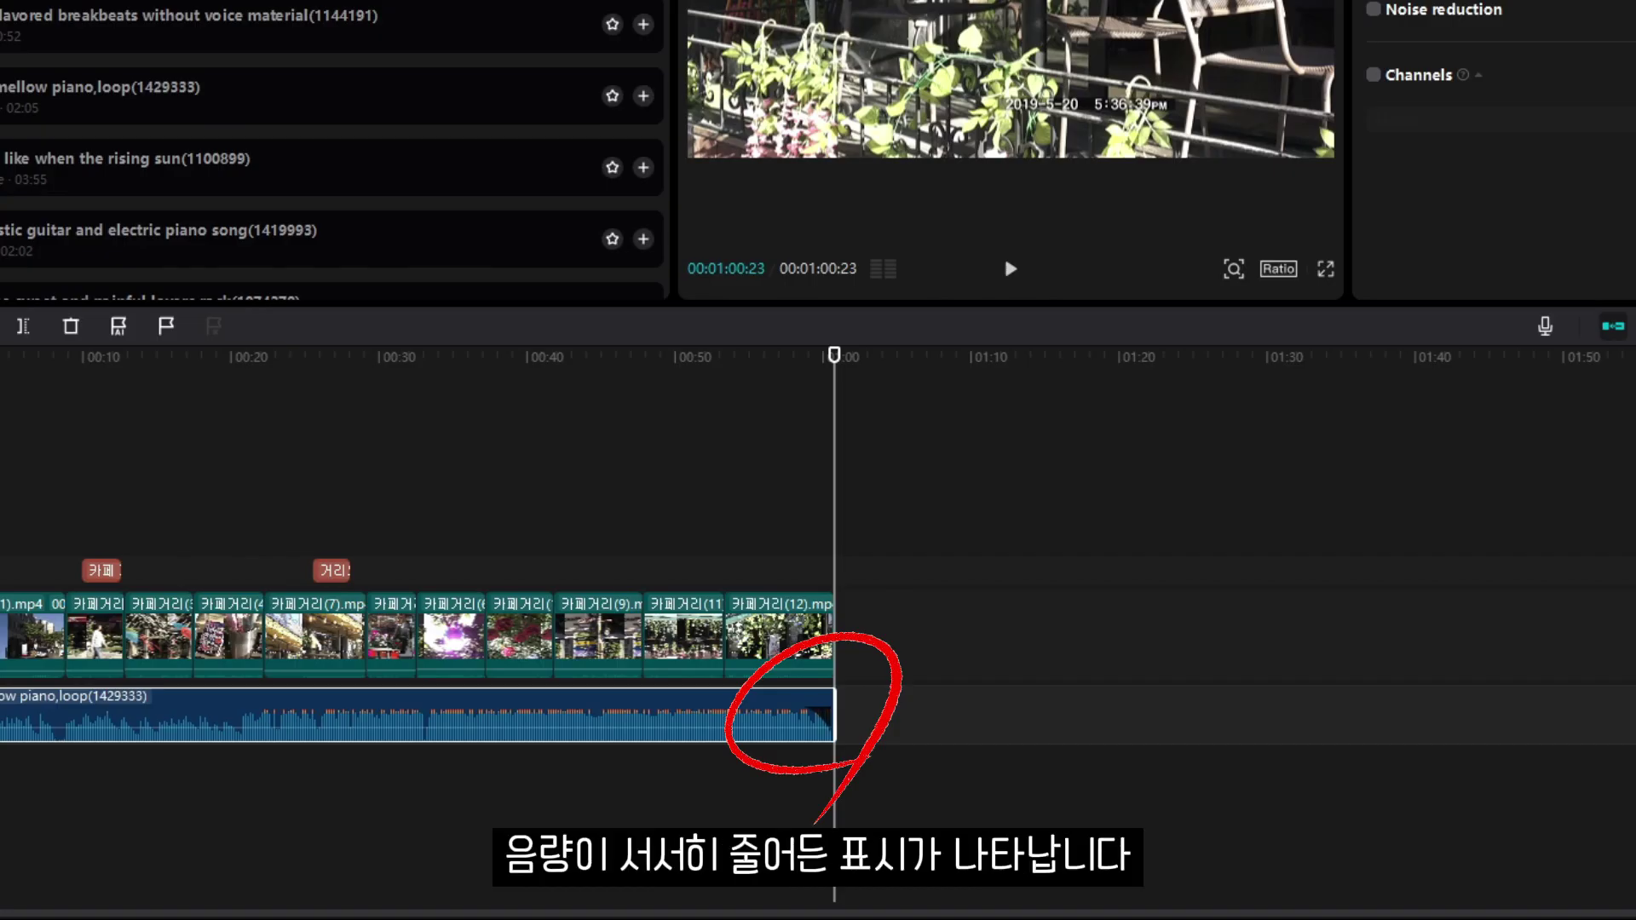
left_click(751, 356)
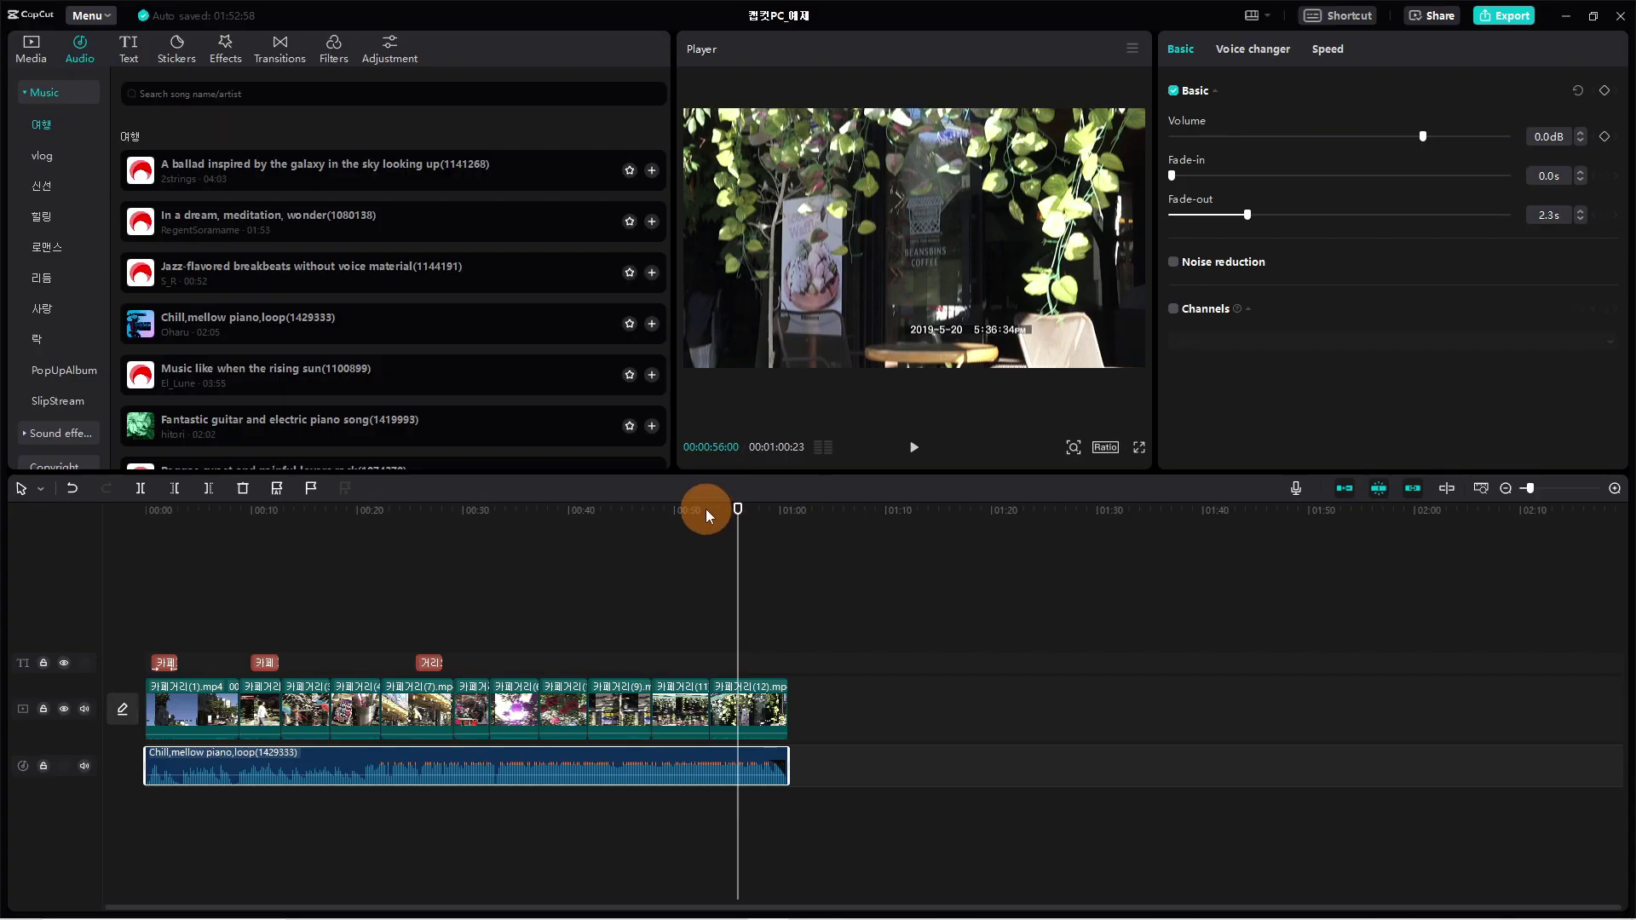
key("space")
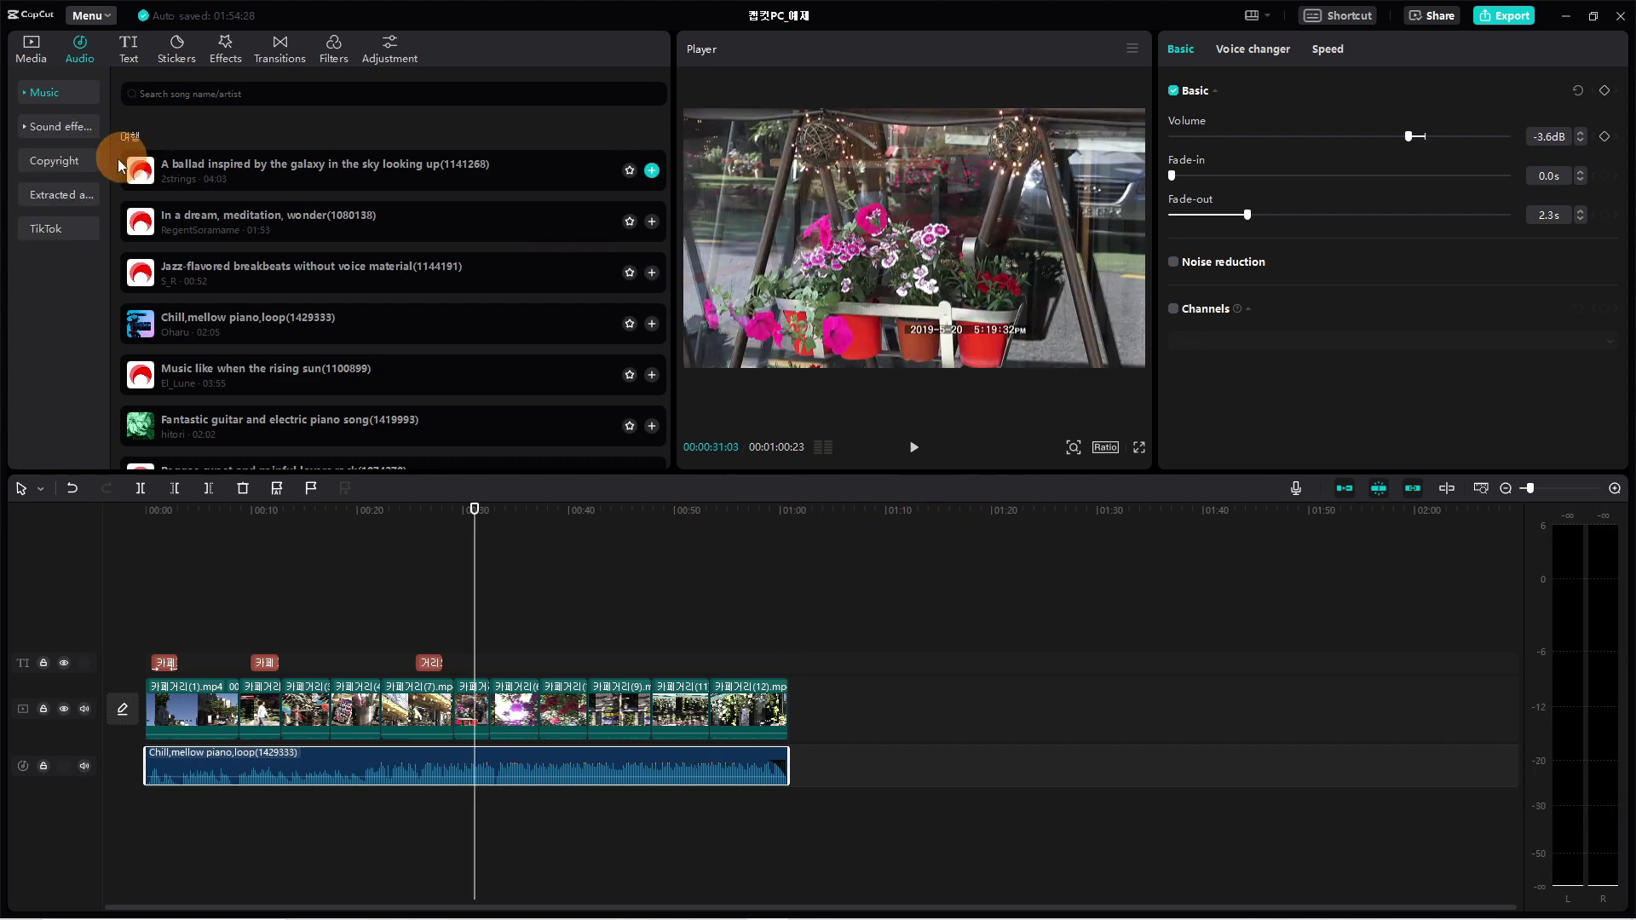
Run a copyright check on the sounds used in the project.
left_click(72, 160)
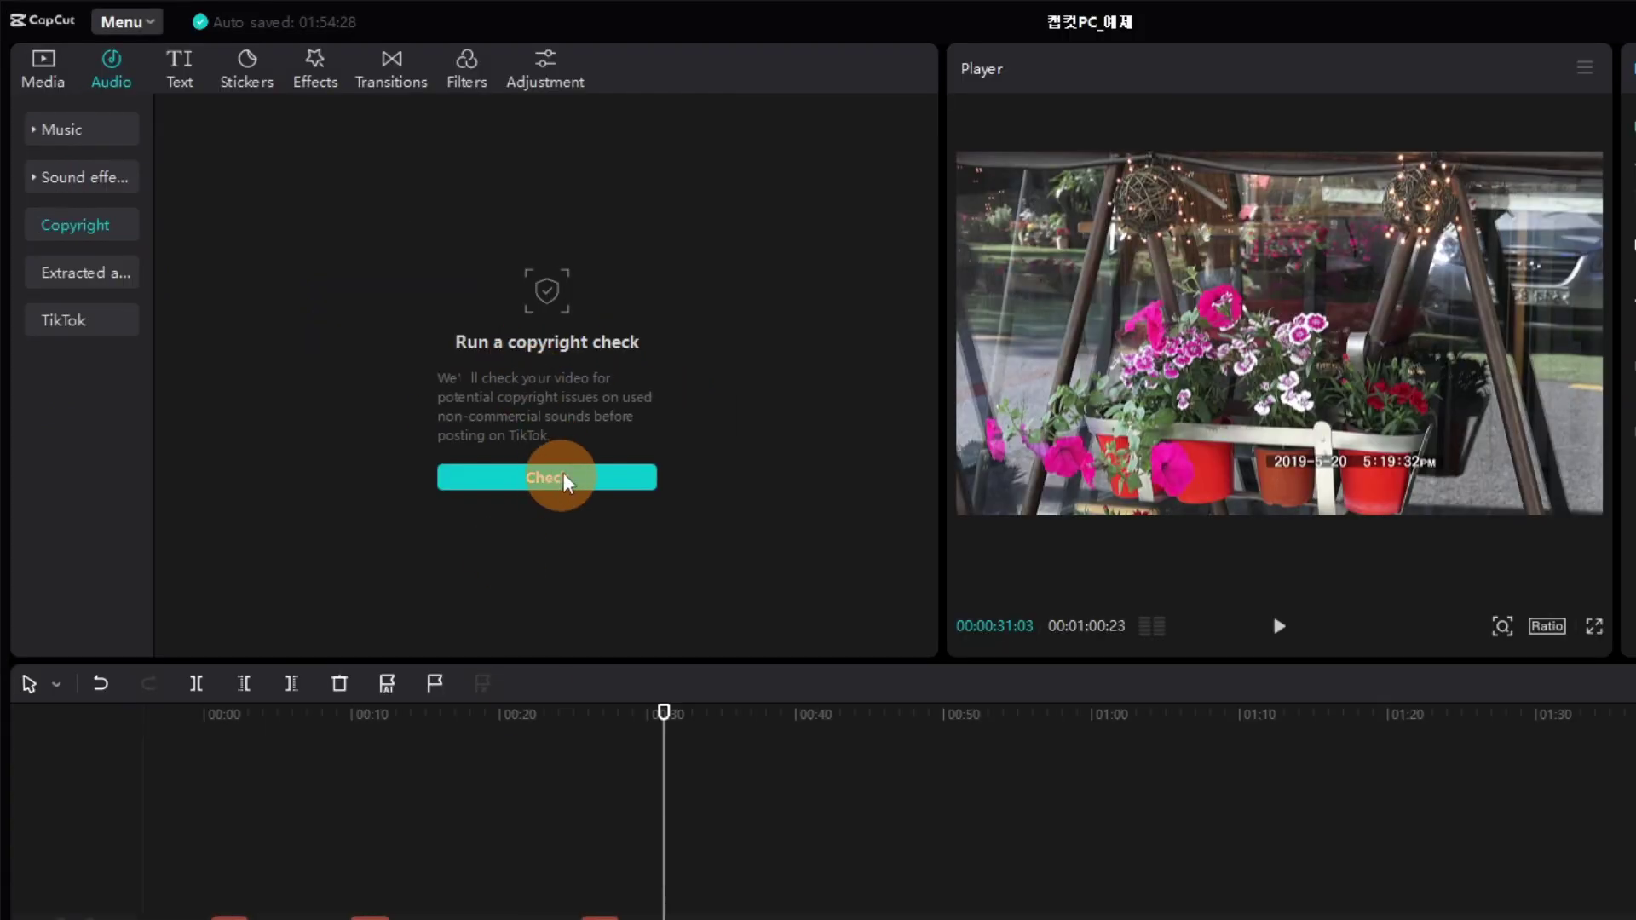
left_click(565, 471)
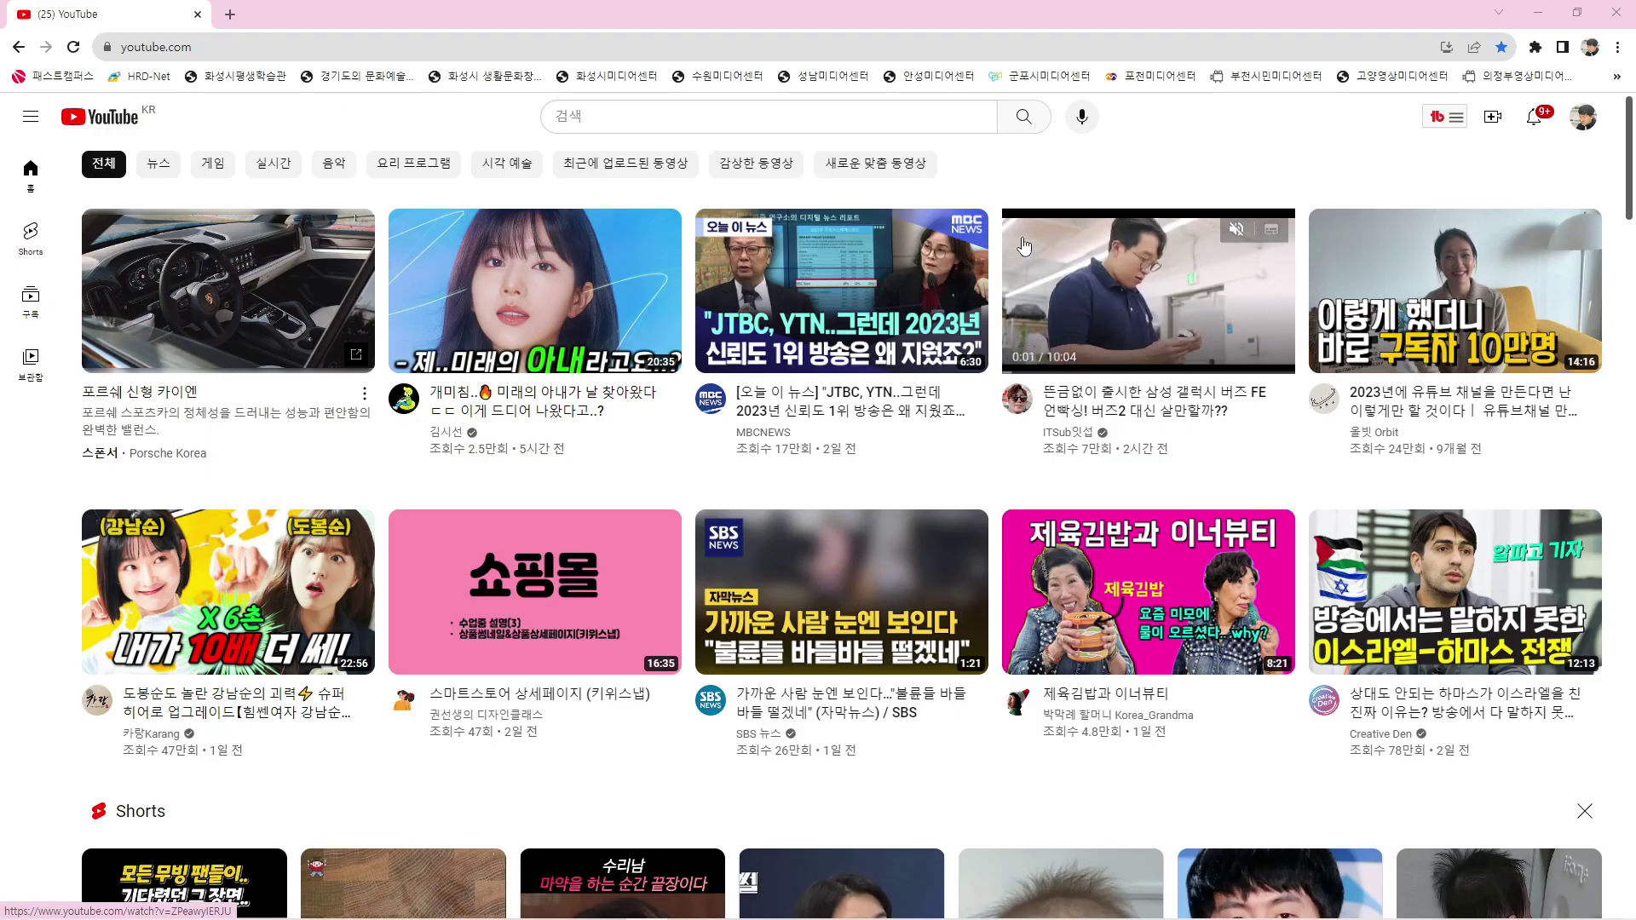
Switch to the browser and look through YouTube and its audio library for background music.
scroll(1025, 245, "down", 13)
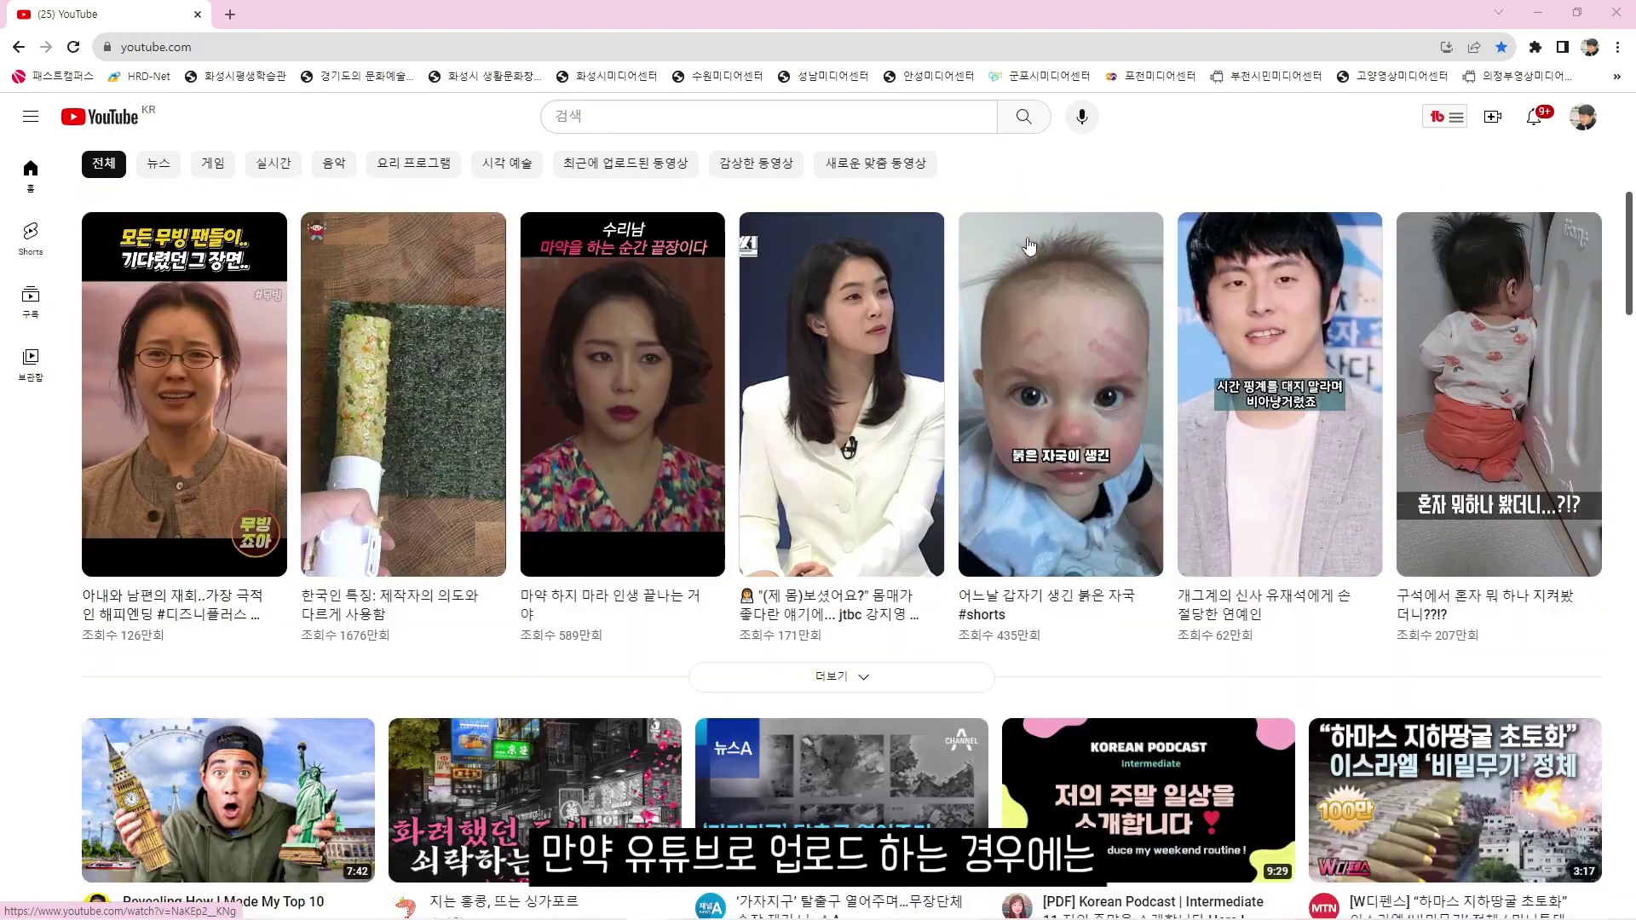
scroll(1055, 246, "down", 11)
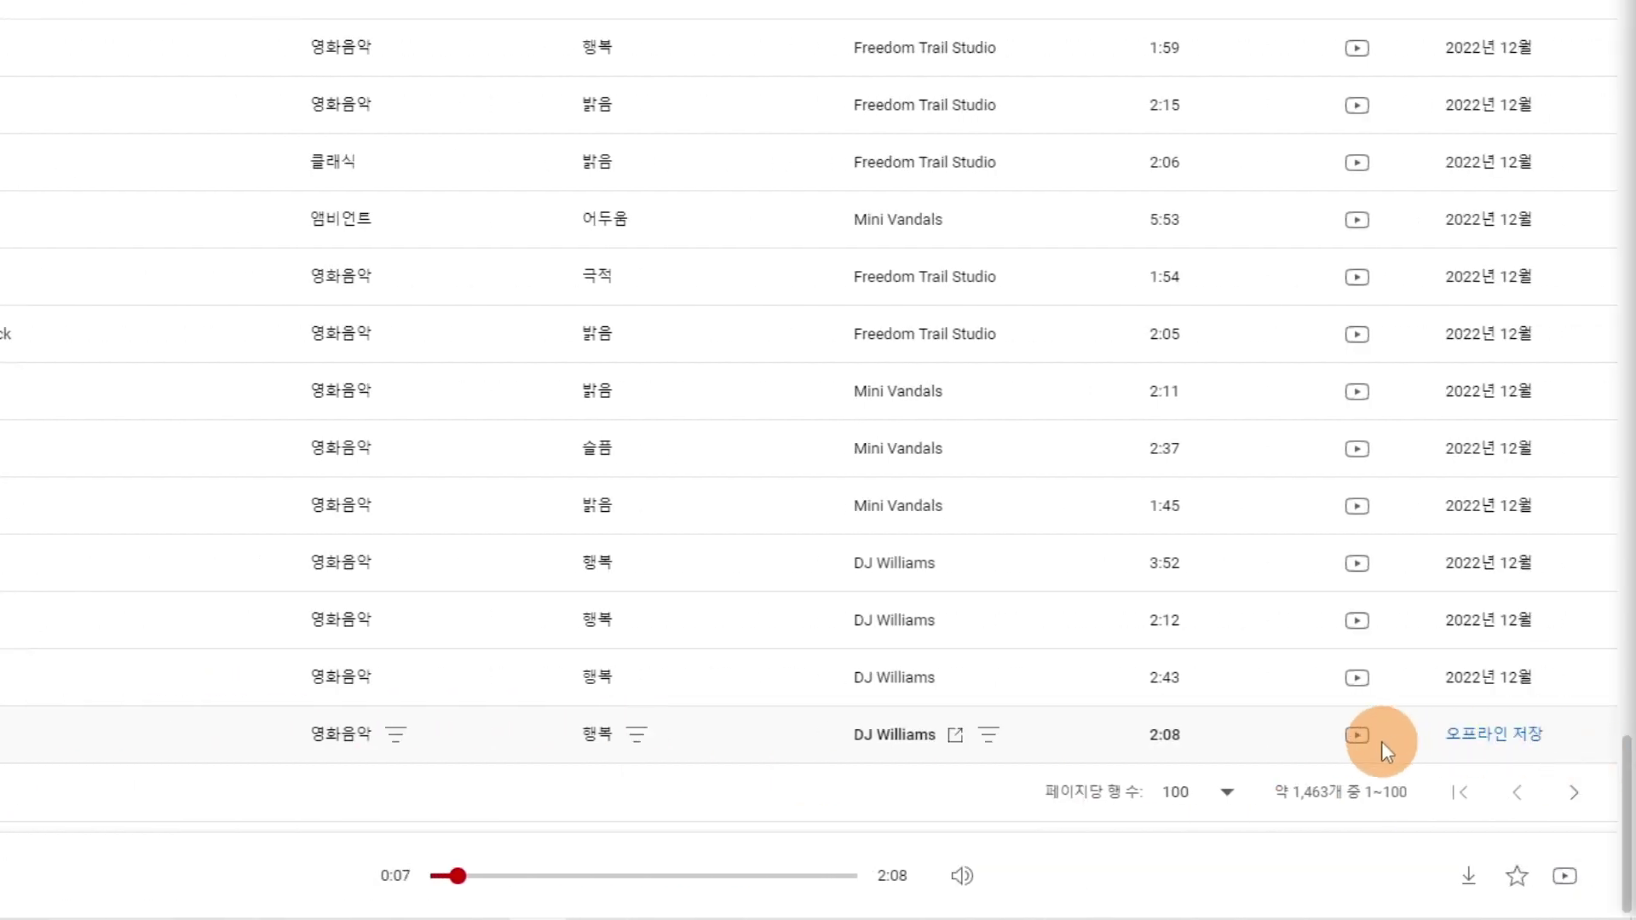
mouse_move(1373, 731)
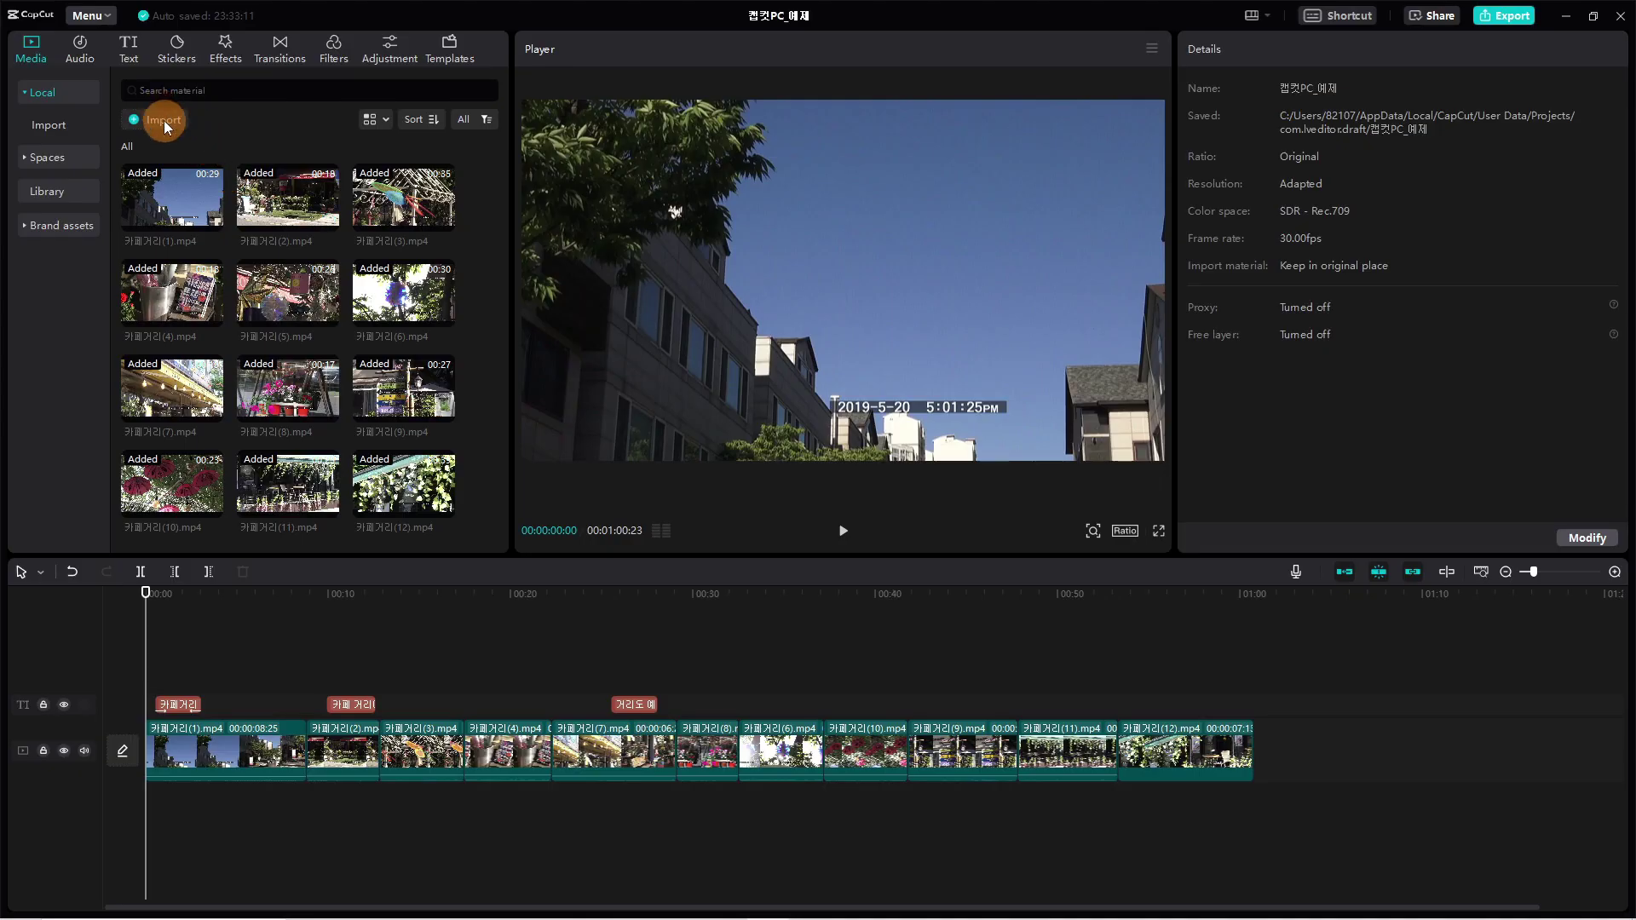
Import "Joy To The World - DJ Williams" into the CapCut project and place it under the video at the timeline's start.
left_click(164, 126)
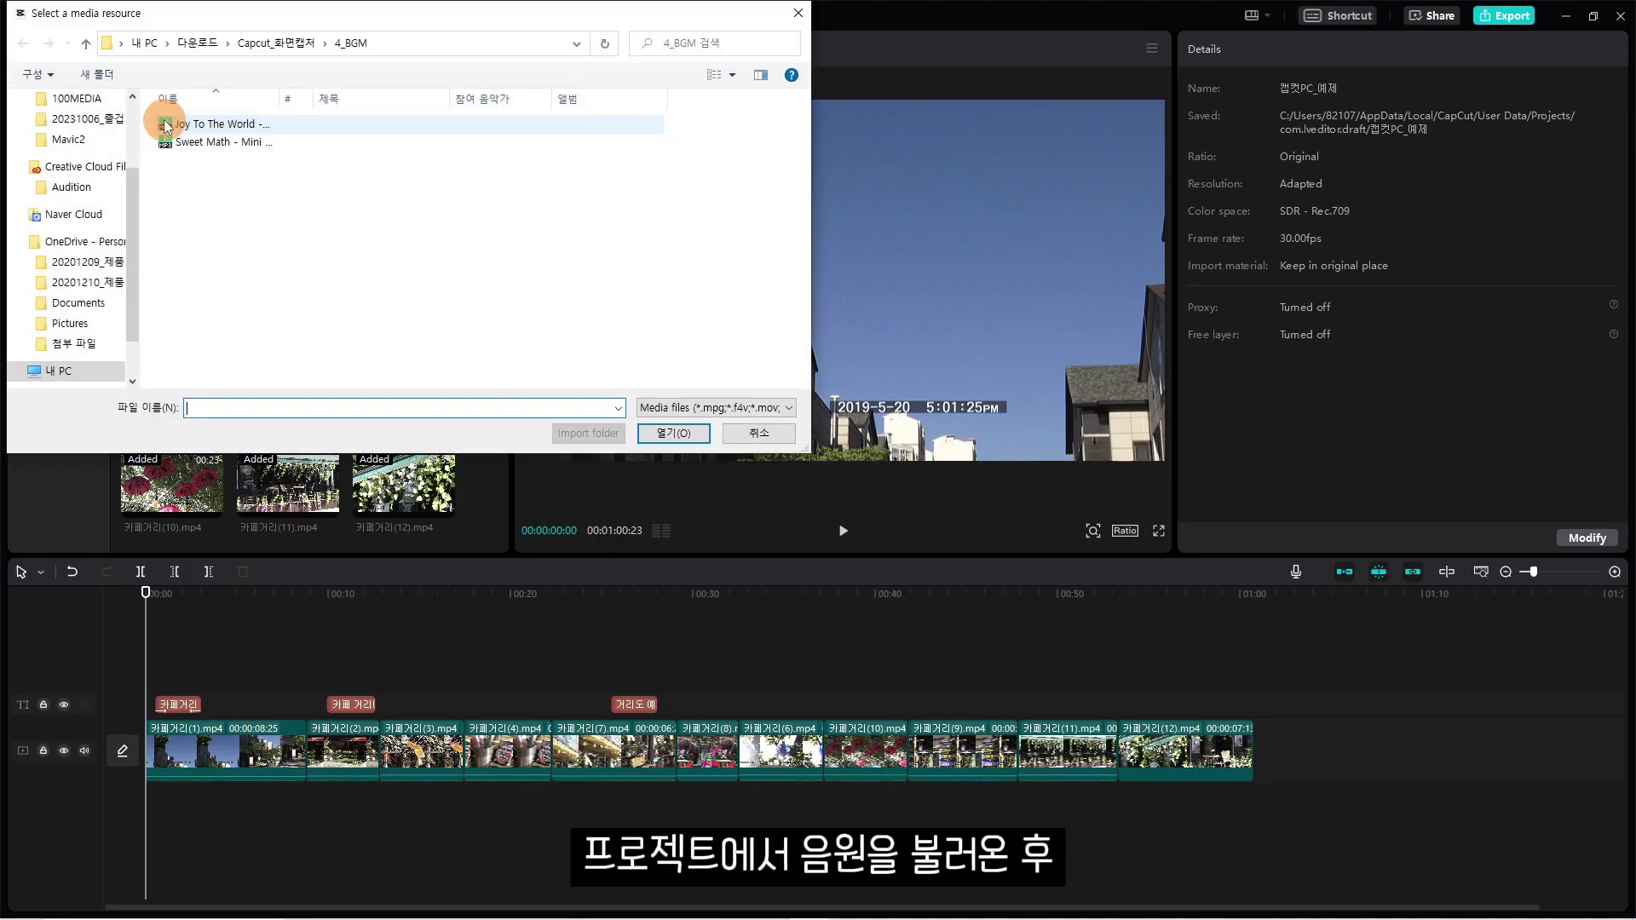
left_click(242, 128)
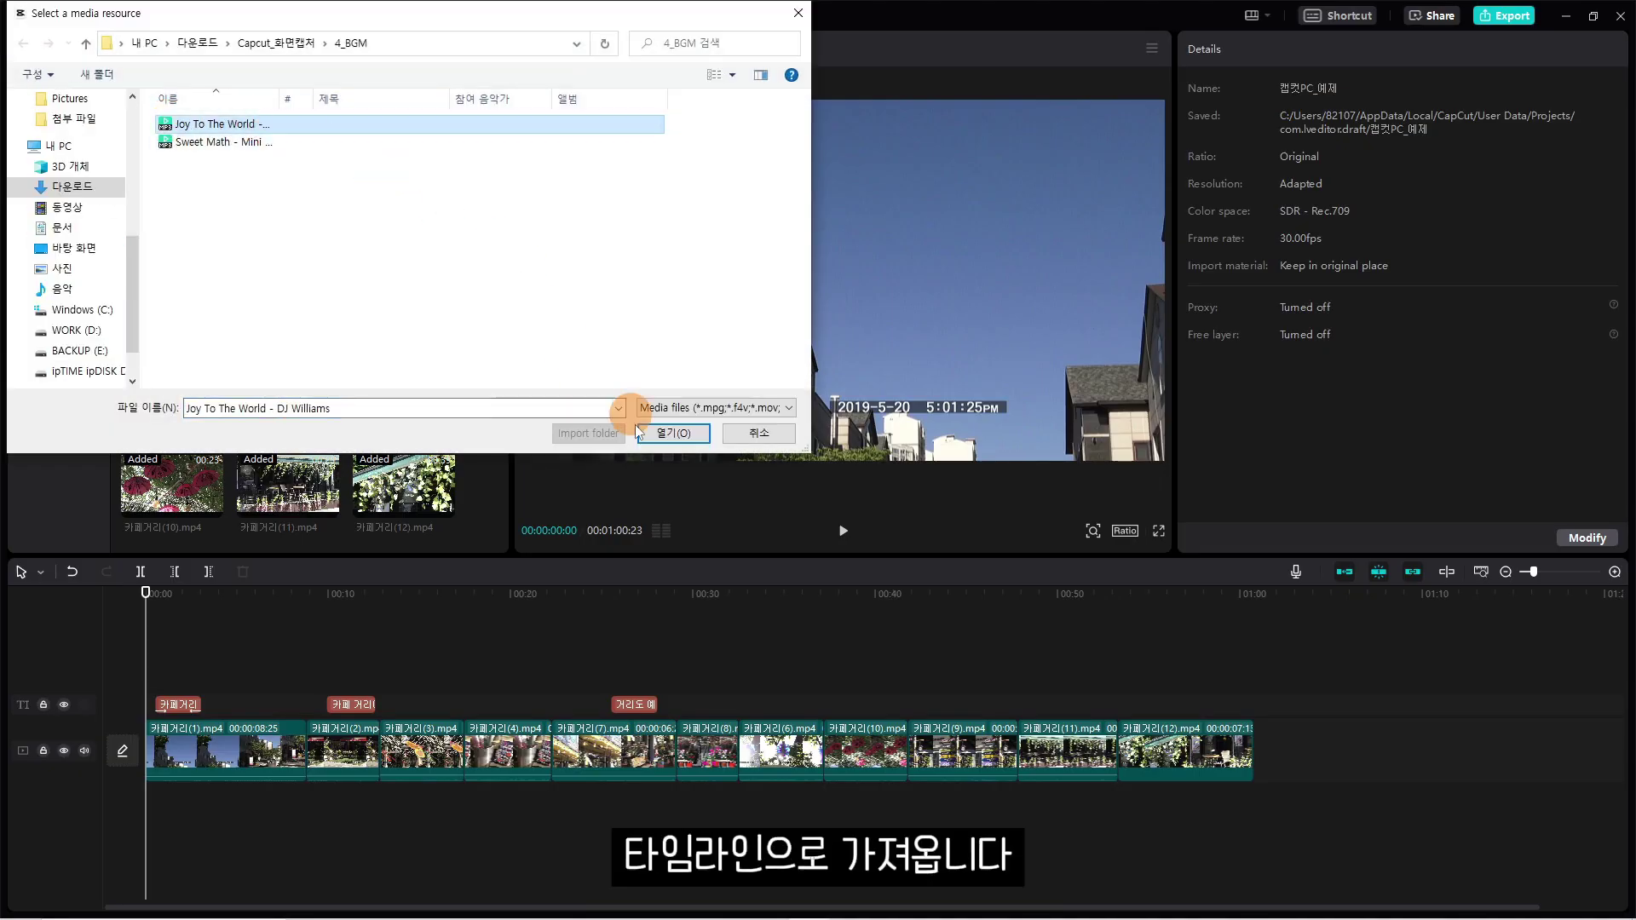
left_click(694, 433)
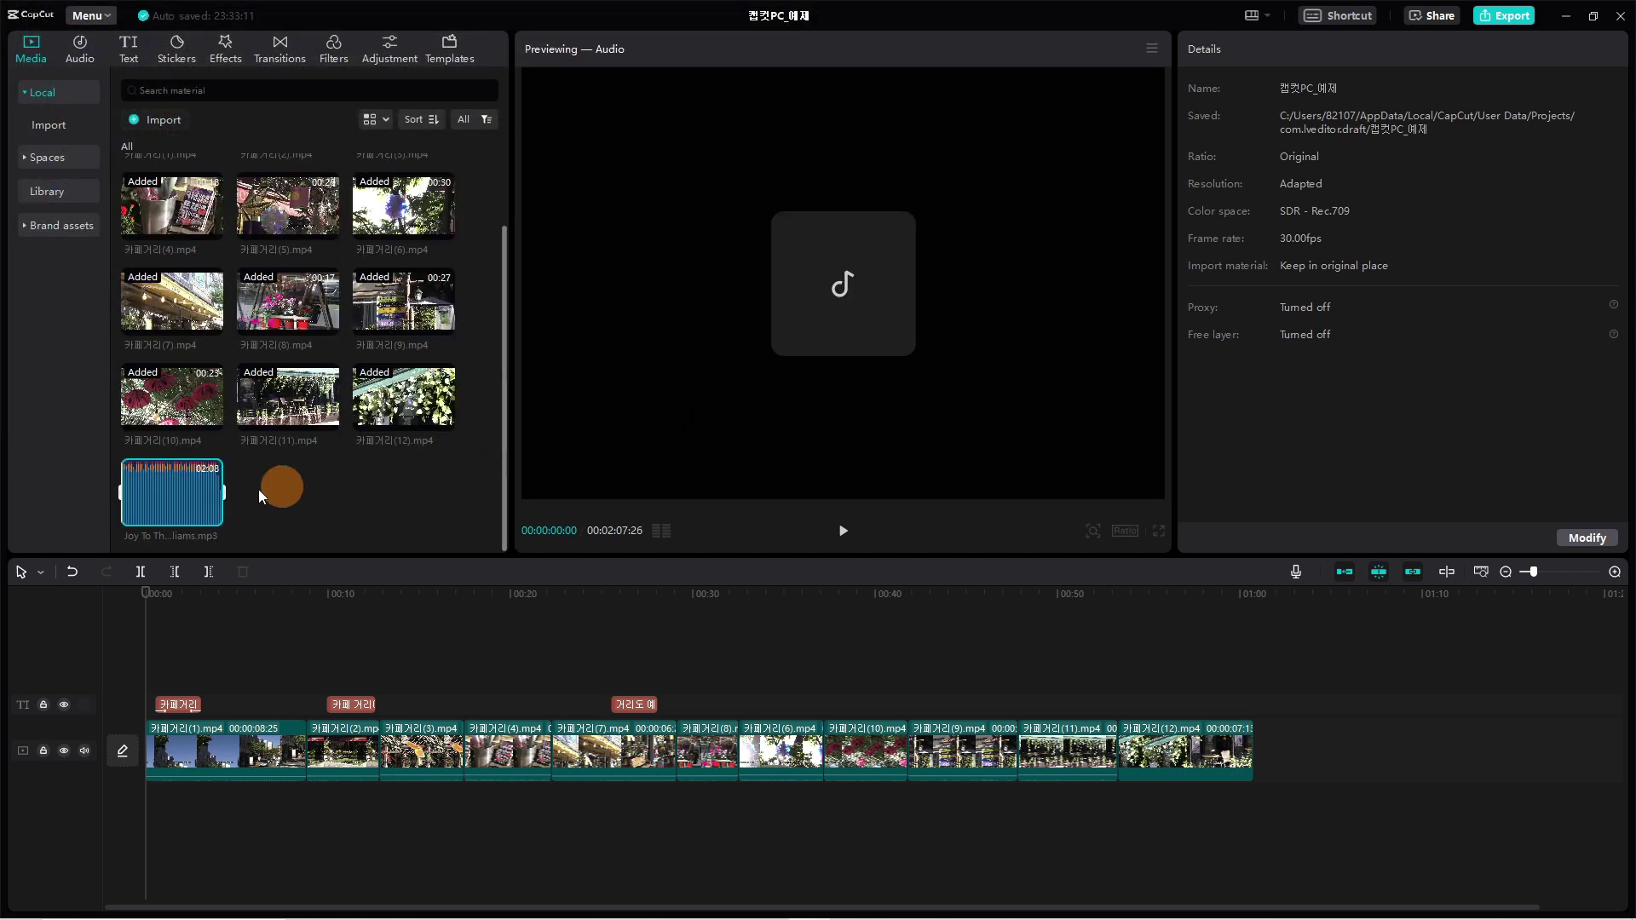
left_click_drag(165, 493, 133, 796)
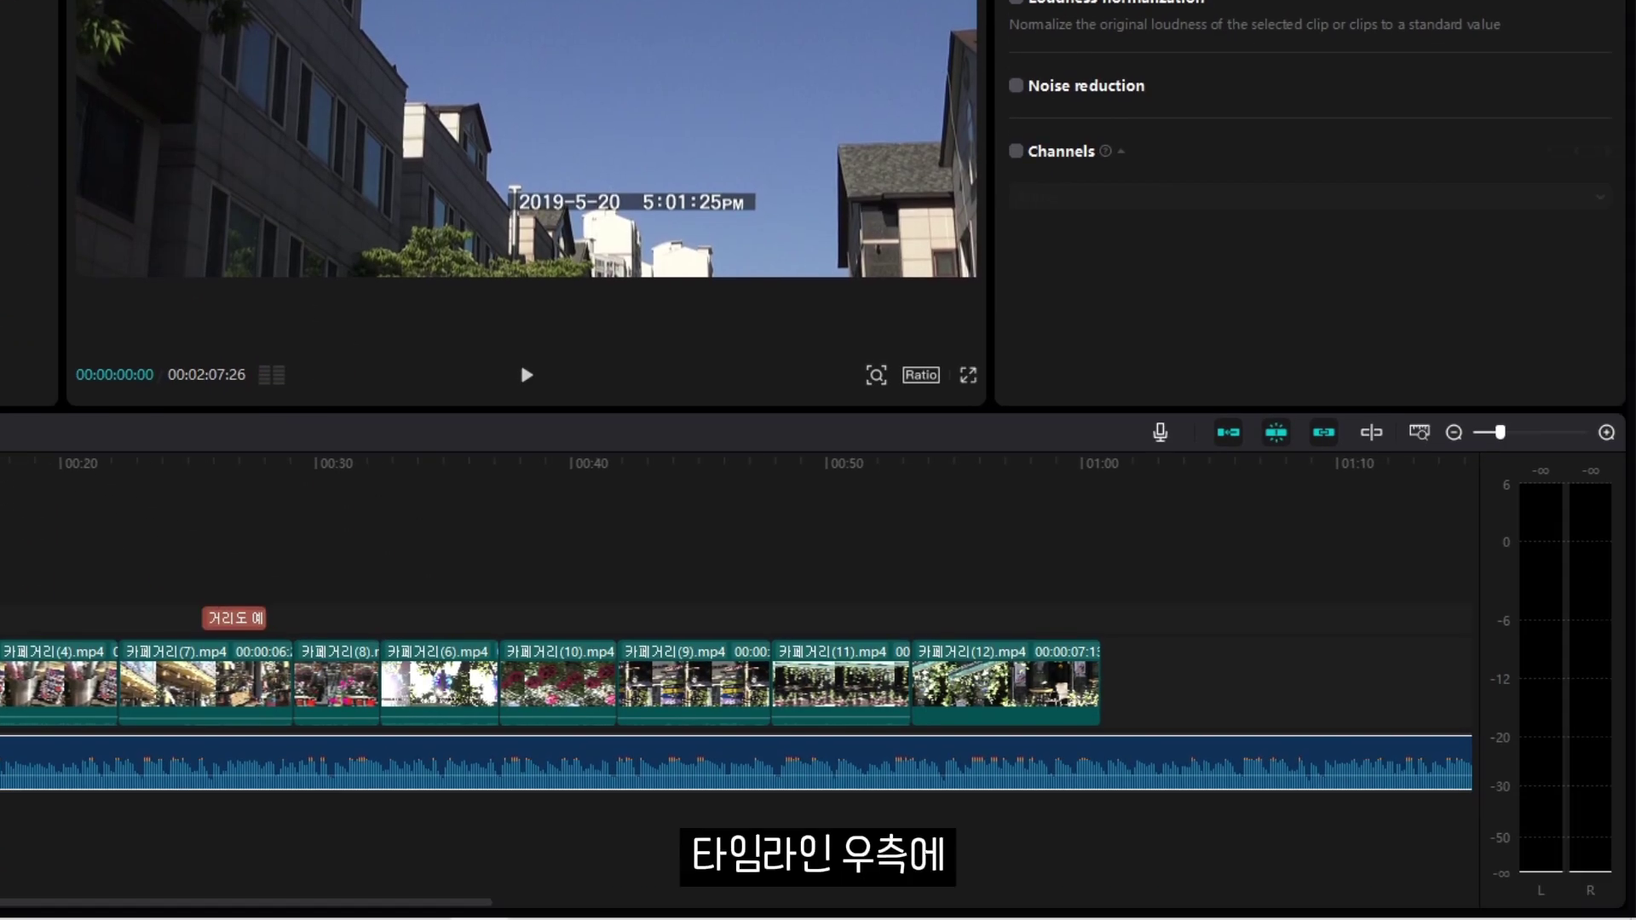
Play the video from the start with the imported music to check its level on the audio meter.
key("space")
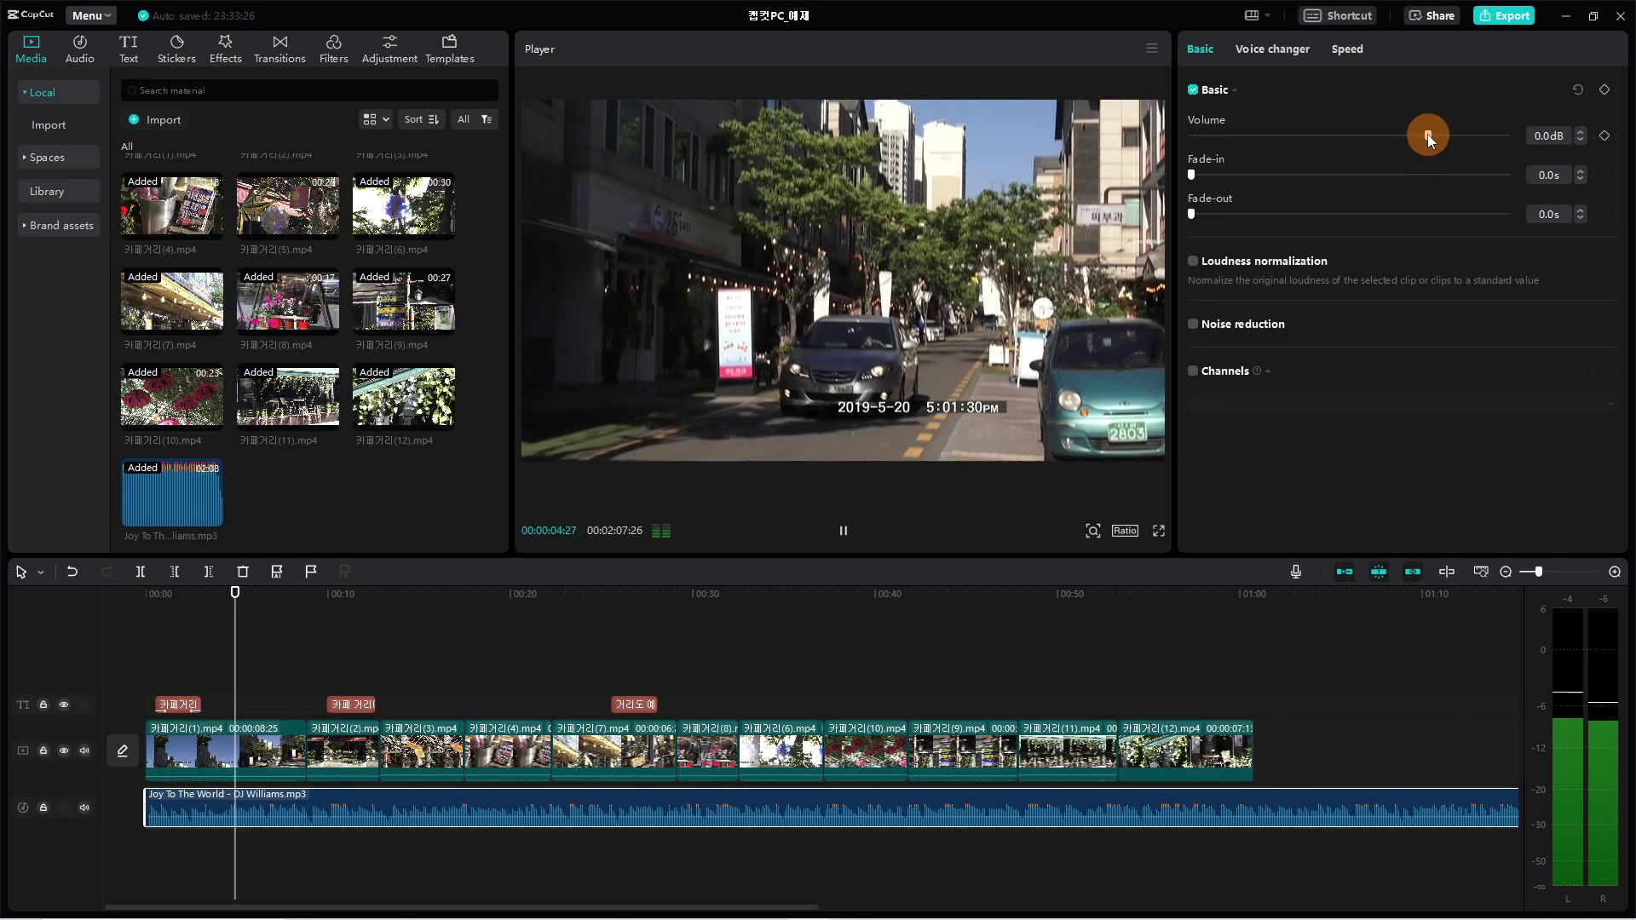
mouse_move(1428, 135)
left_mouse_down()
mouse_move(1377, 133)
mouse_move(1481, 137)
mouse_move(1428, 140)
mouse_move(1427, 161)
left_mouse_up()
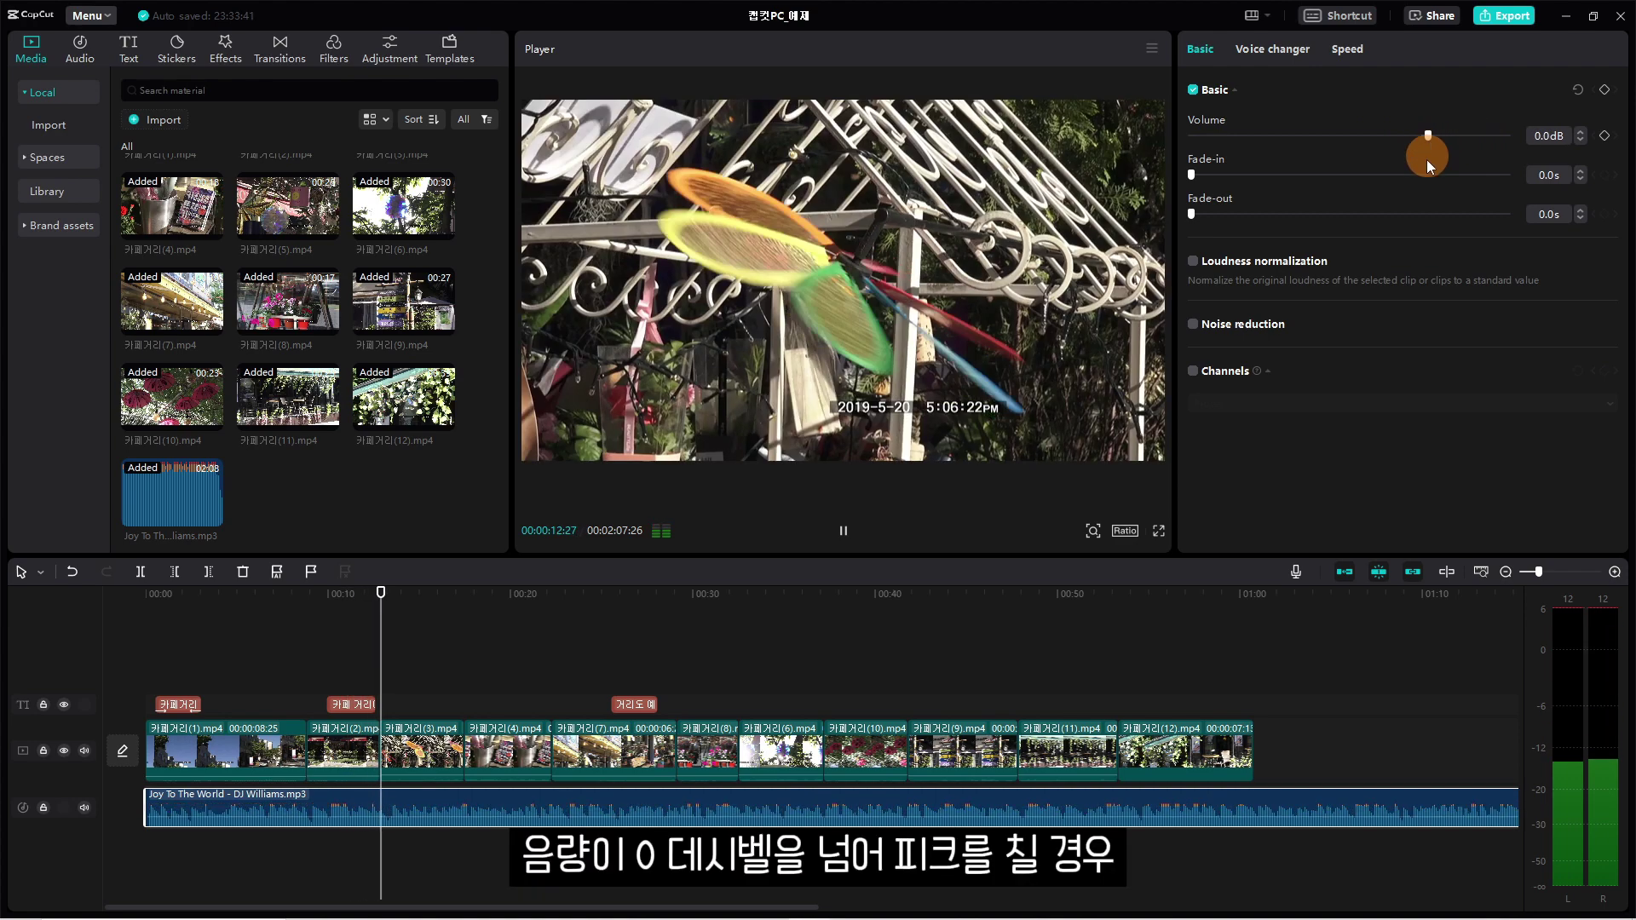
key("space")
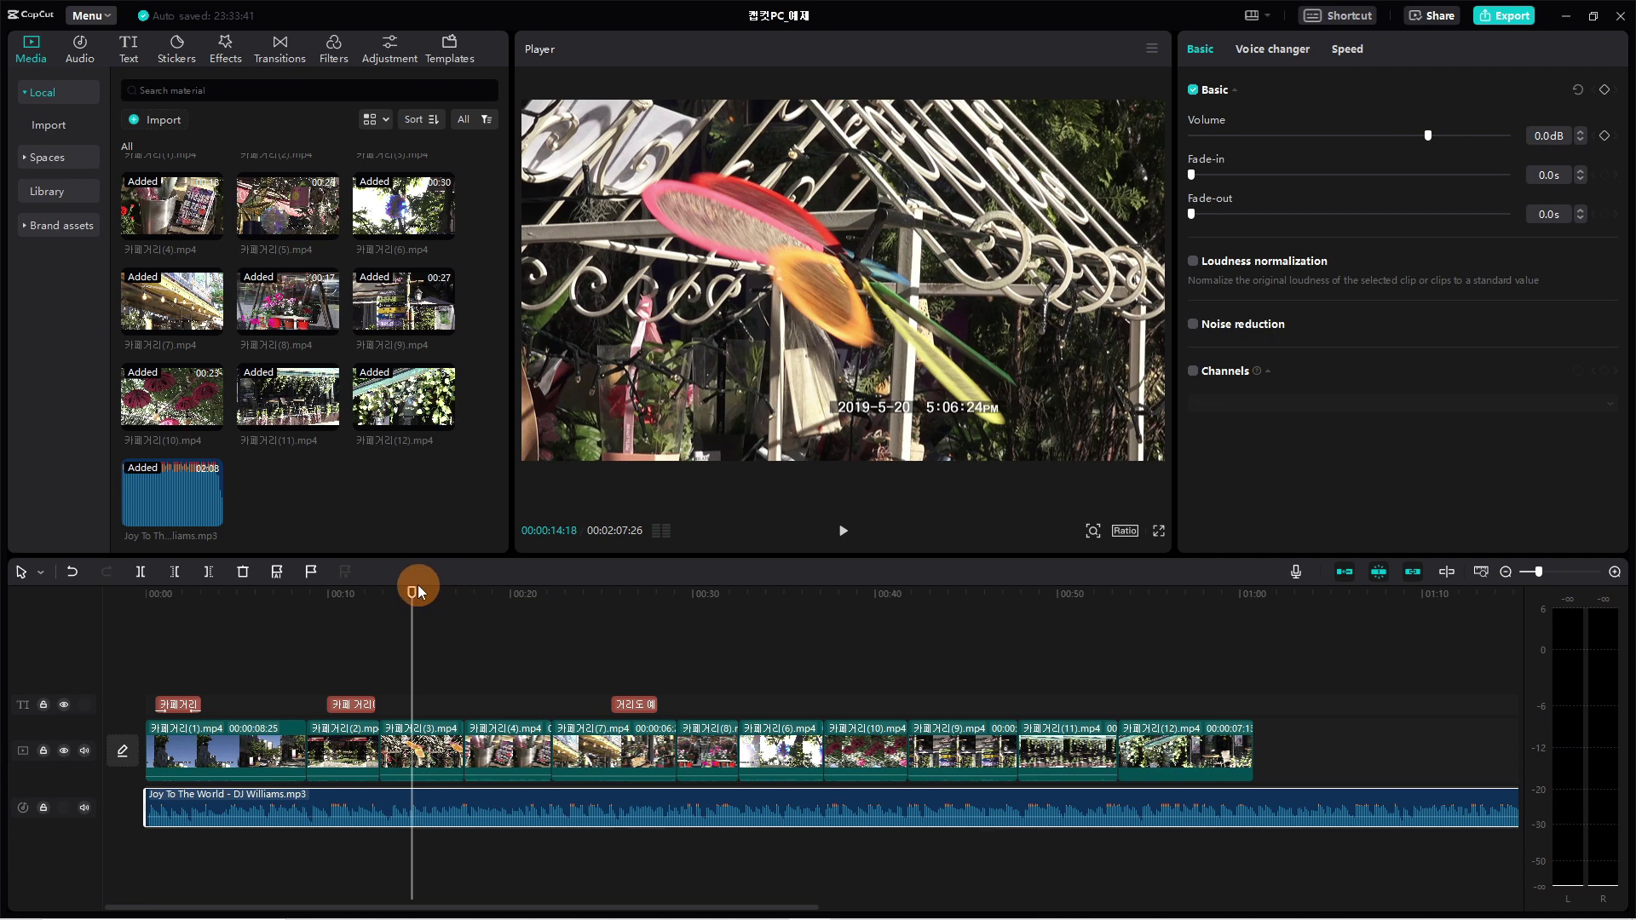
Cut off the imported music before 00:00:13:29 and move the remaining clip to the start of the timeline.
left_click(399, 815)
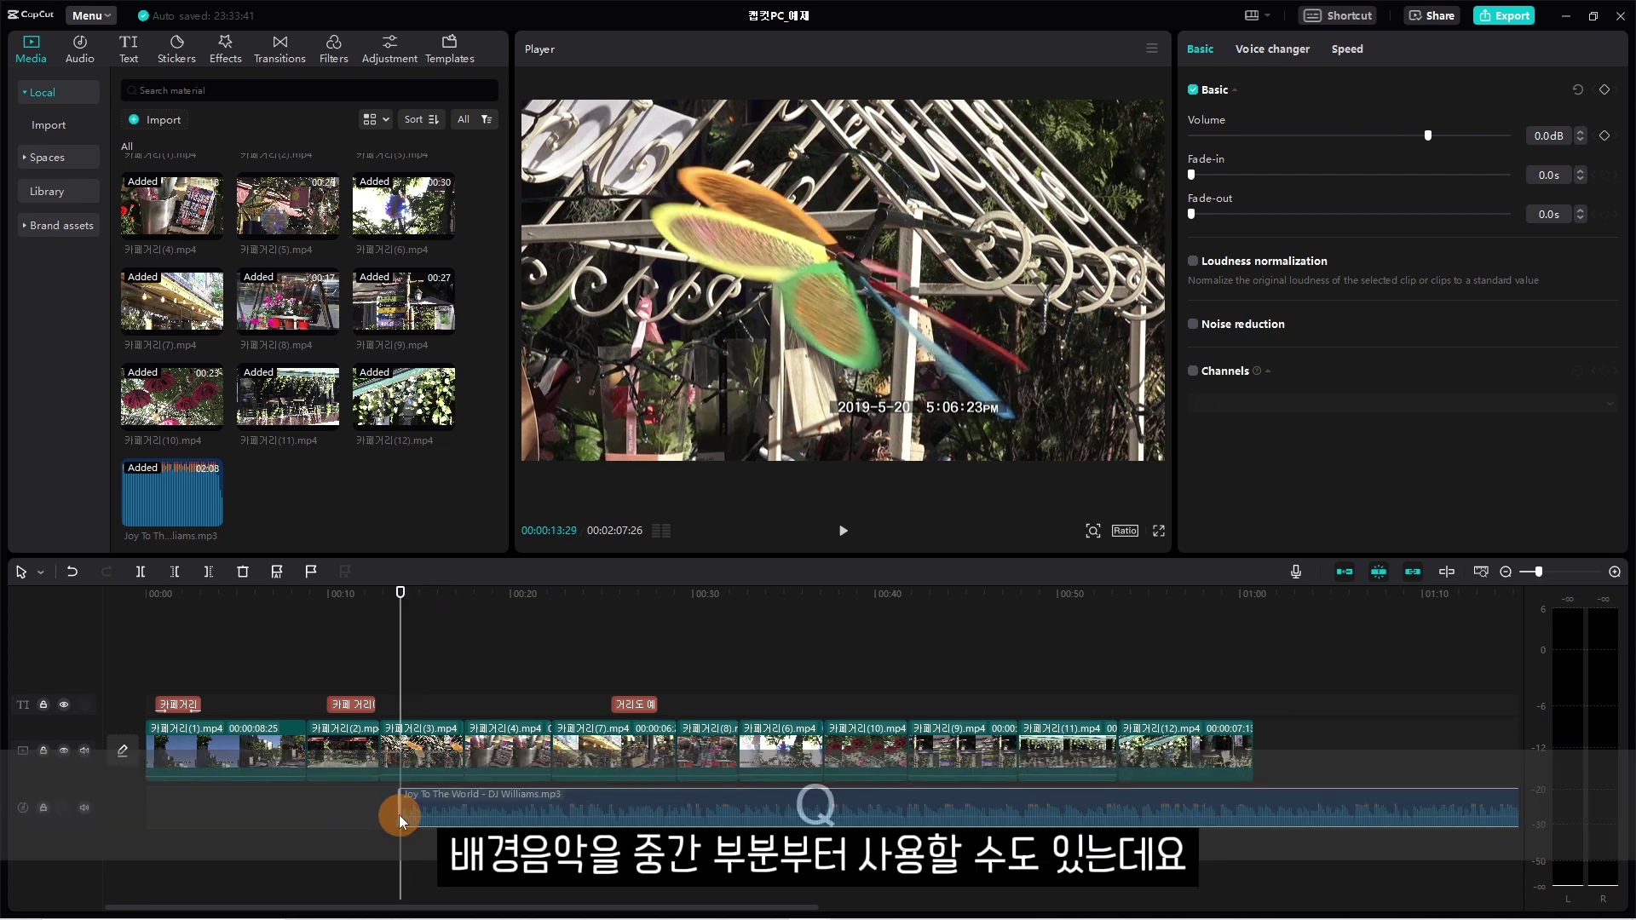
left_click_drag(399, 814, 298, 806)
key("q")
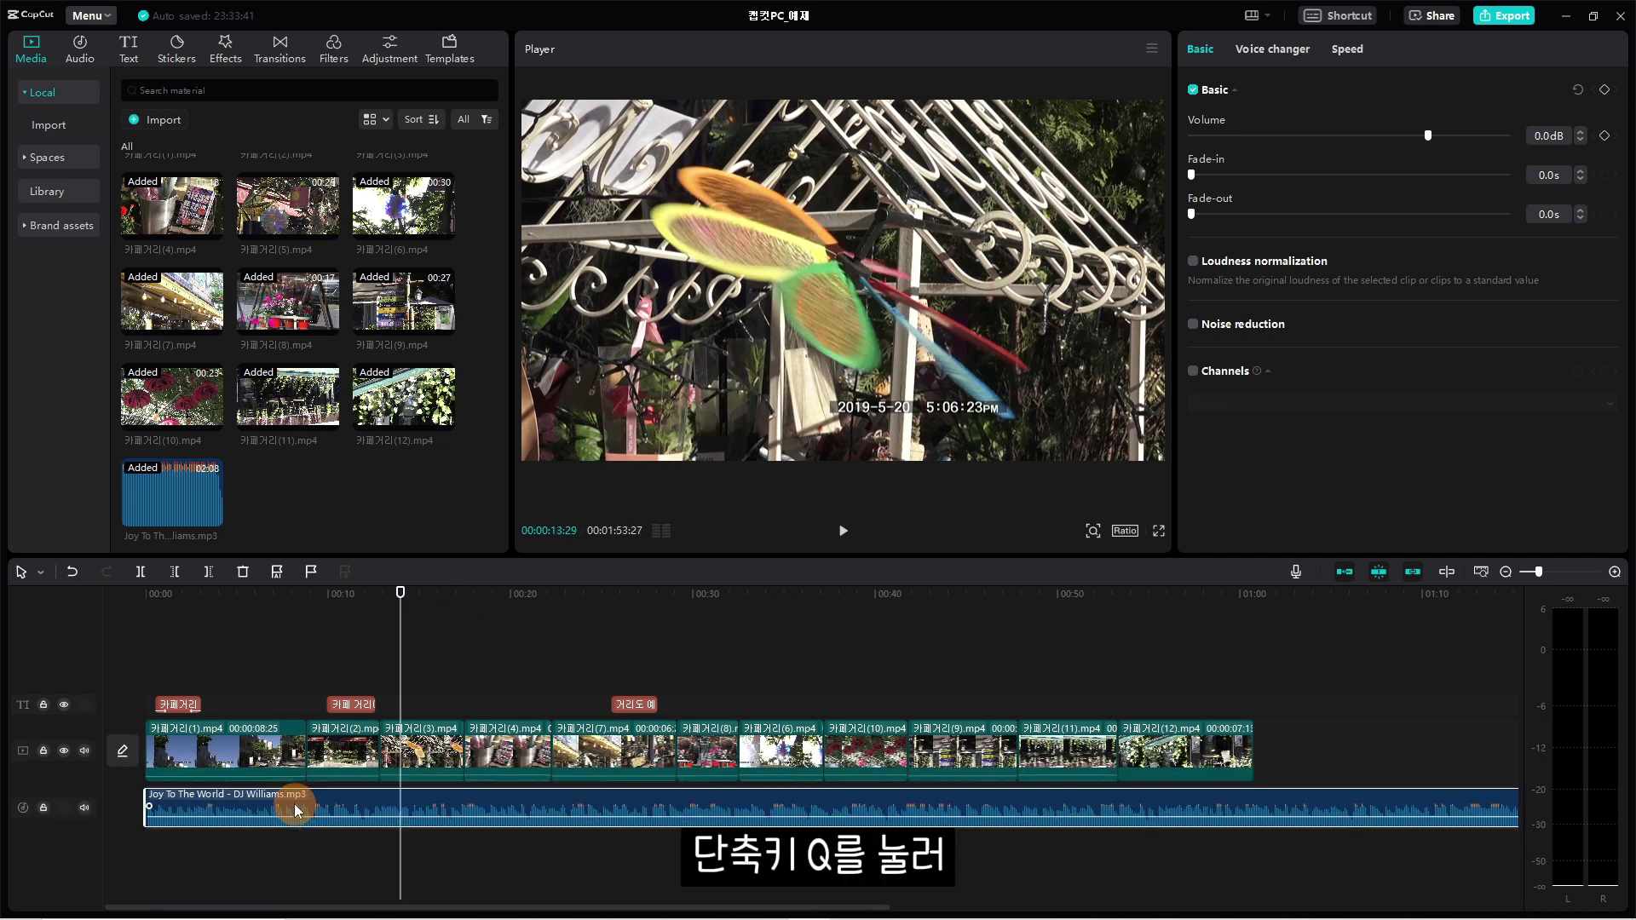
Trim the end of the imported music to the end of the video at 00:01:00:23.
left_click_drag(402, 589, 1199, 592)
left_click_drag(1271, 691, 1256, 691)
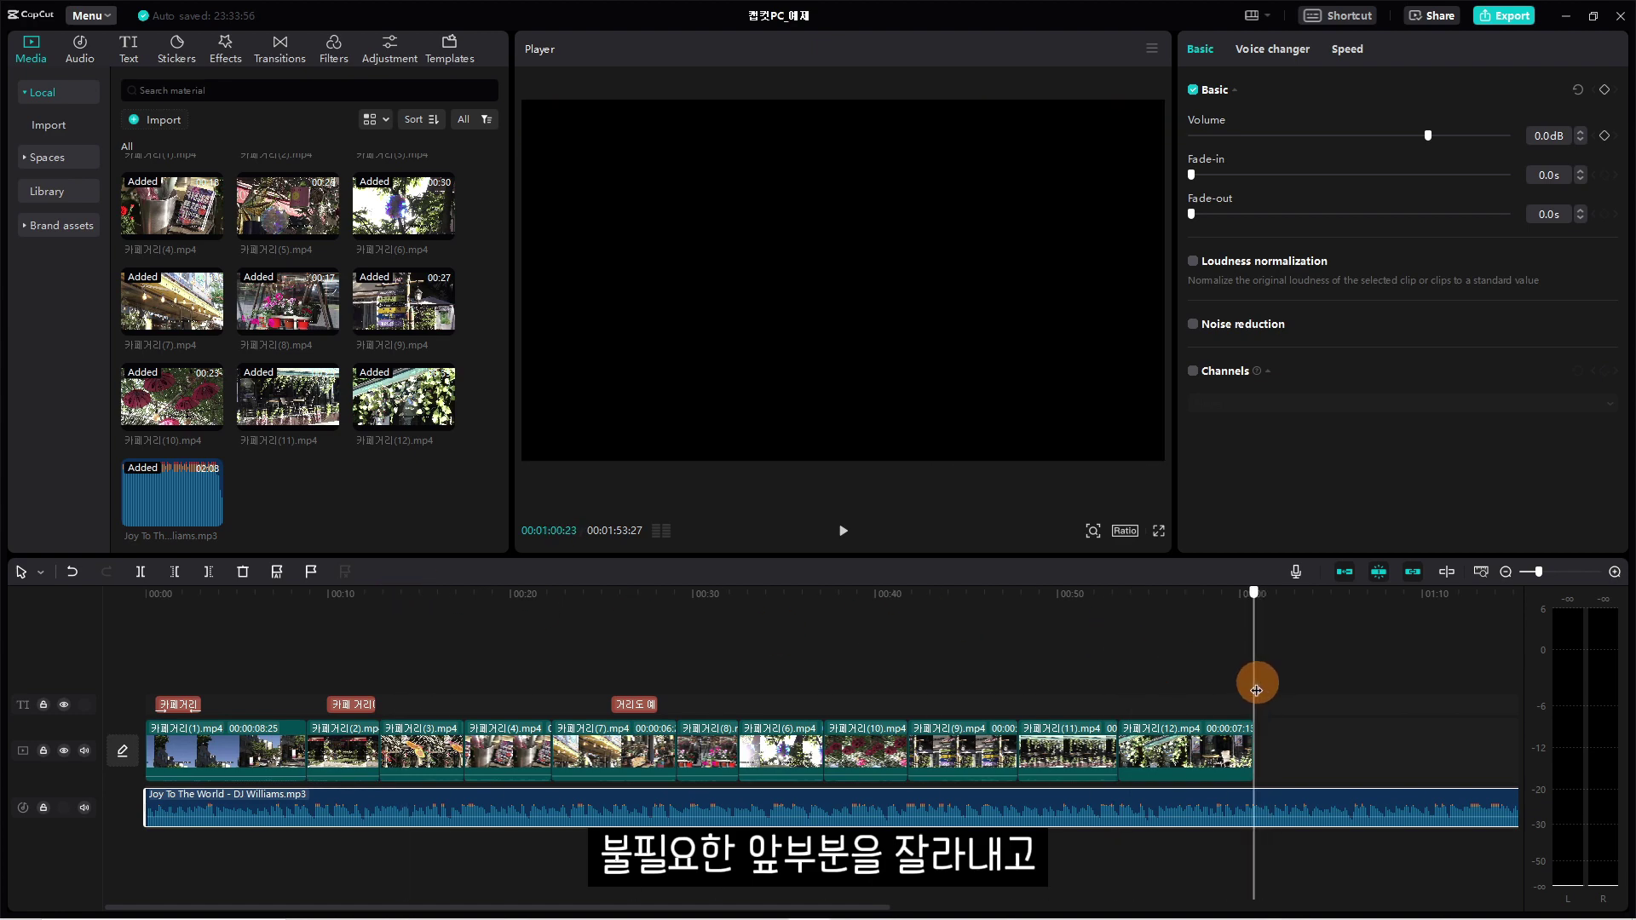
left_click(1247, 825)
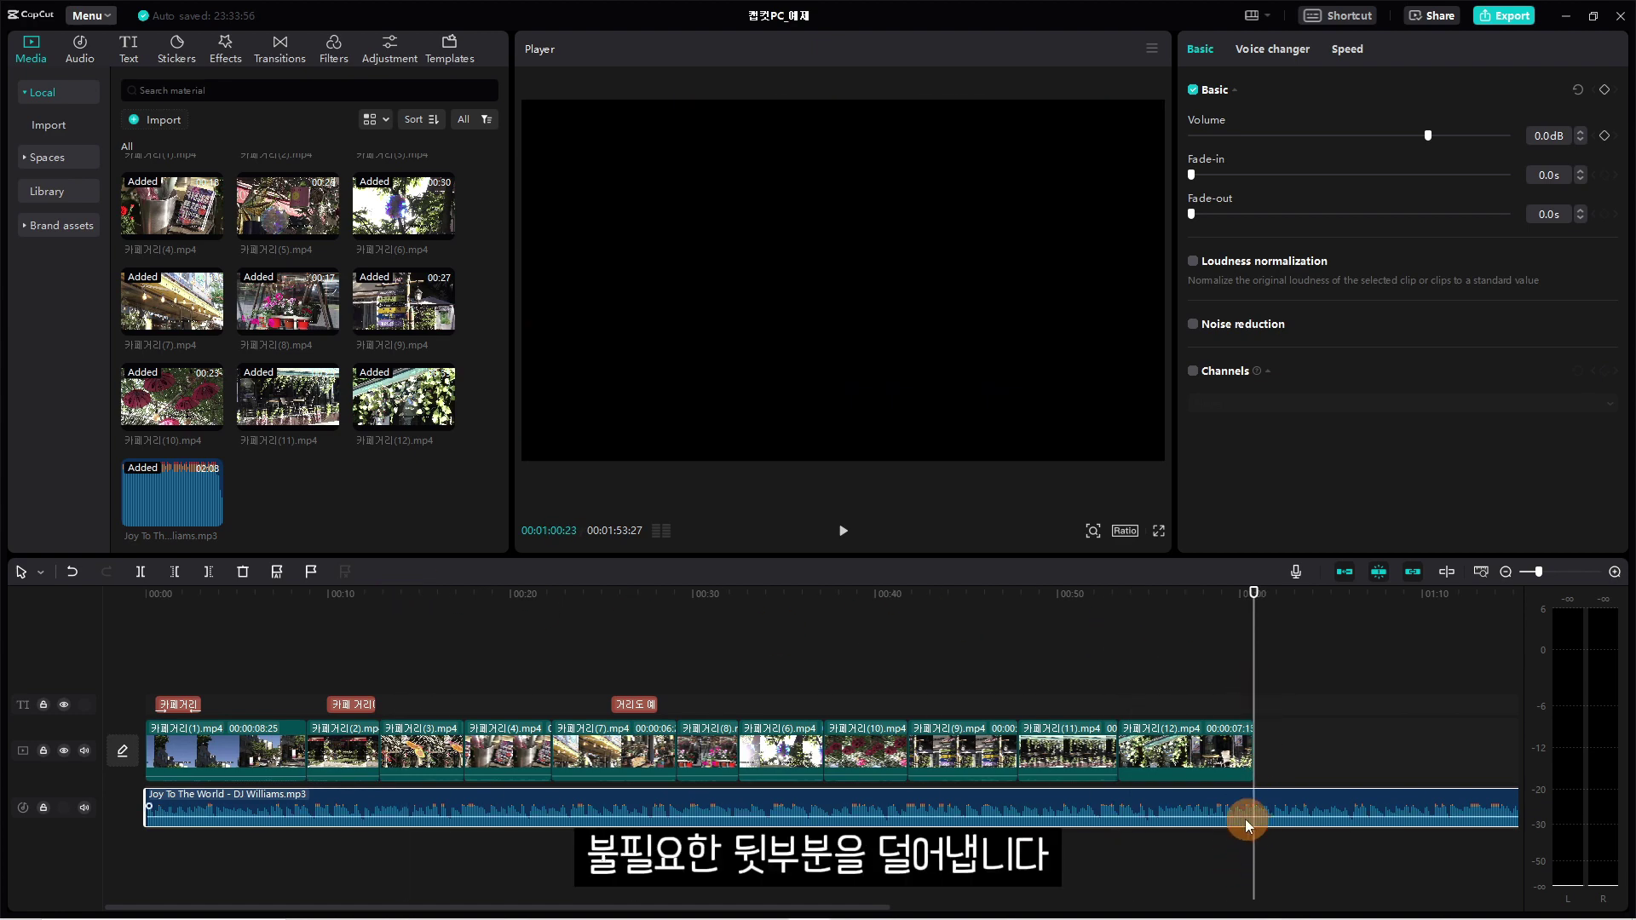
key("w")
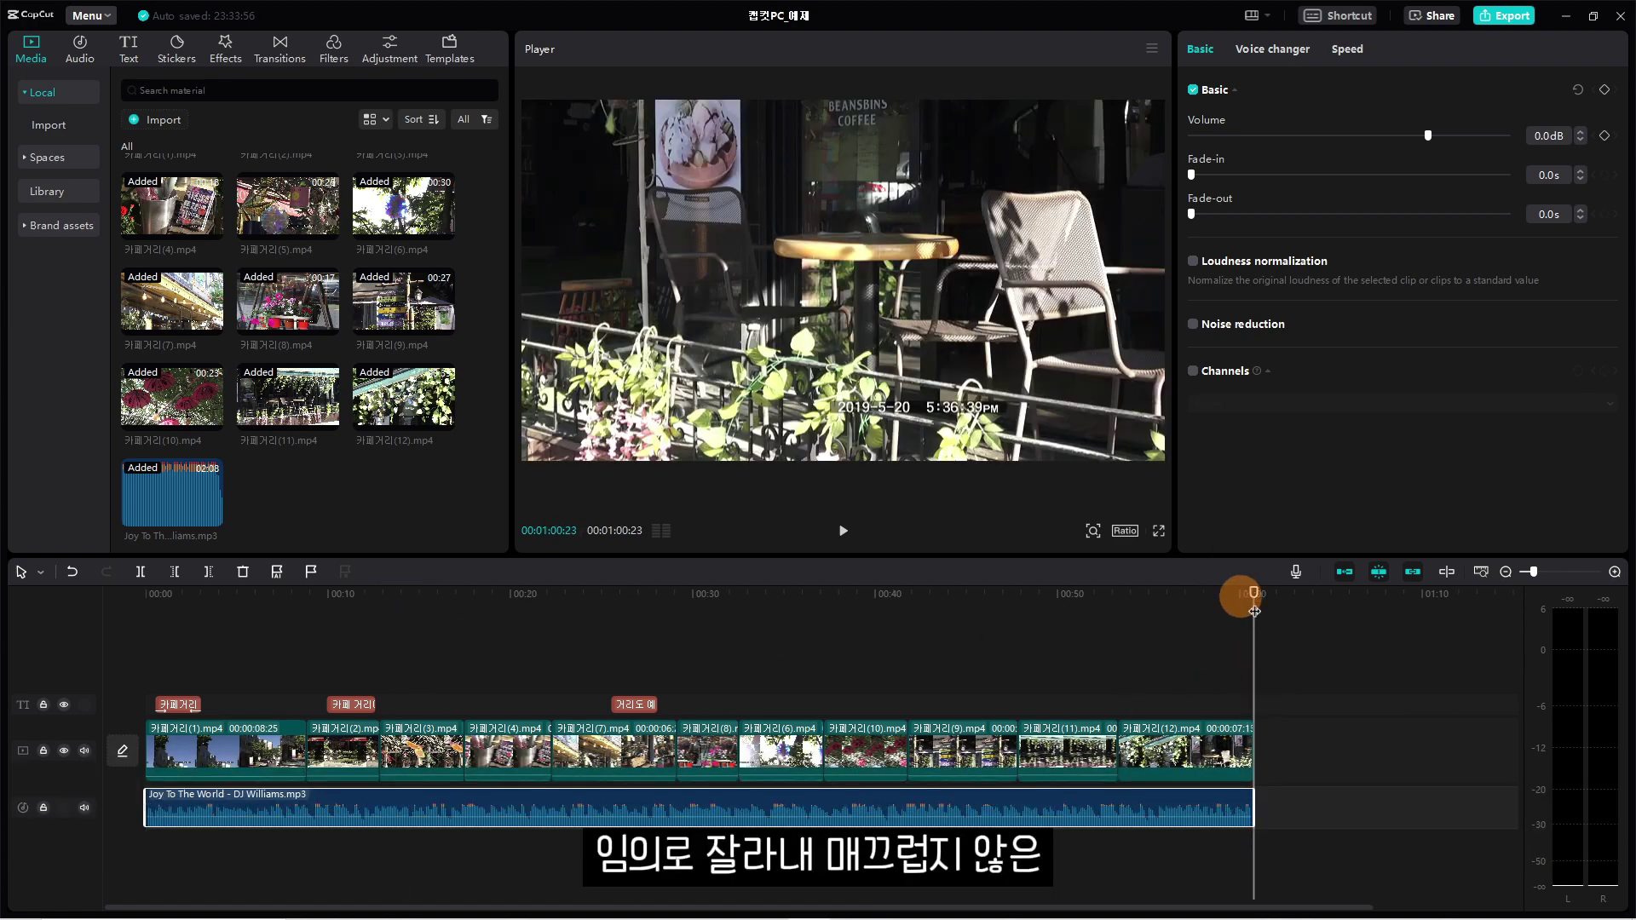
Add volume keyframes to the music clip at the timeline's start and at 00:00:02:22.
left_click_drag(1253, 591, 145, 591)
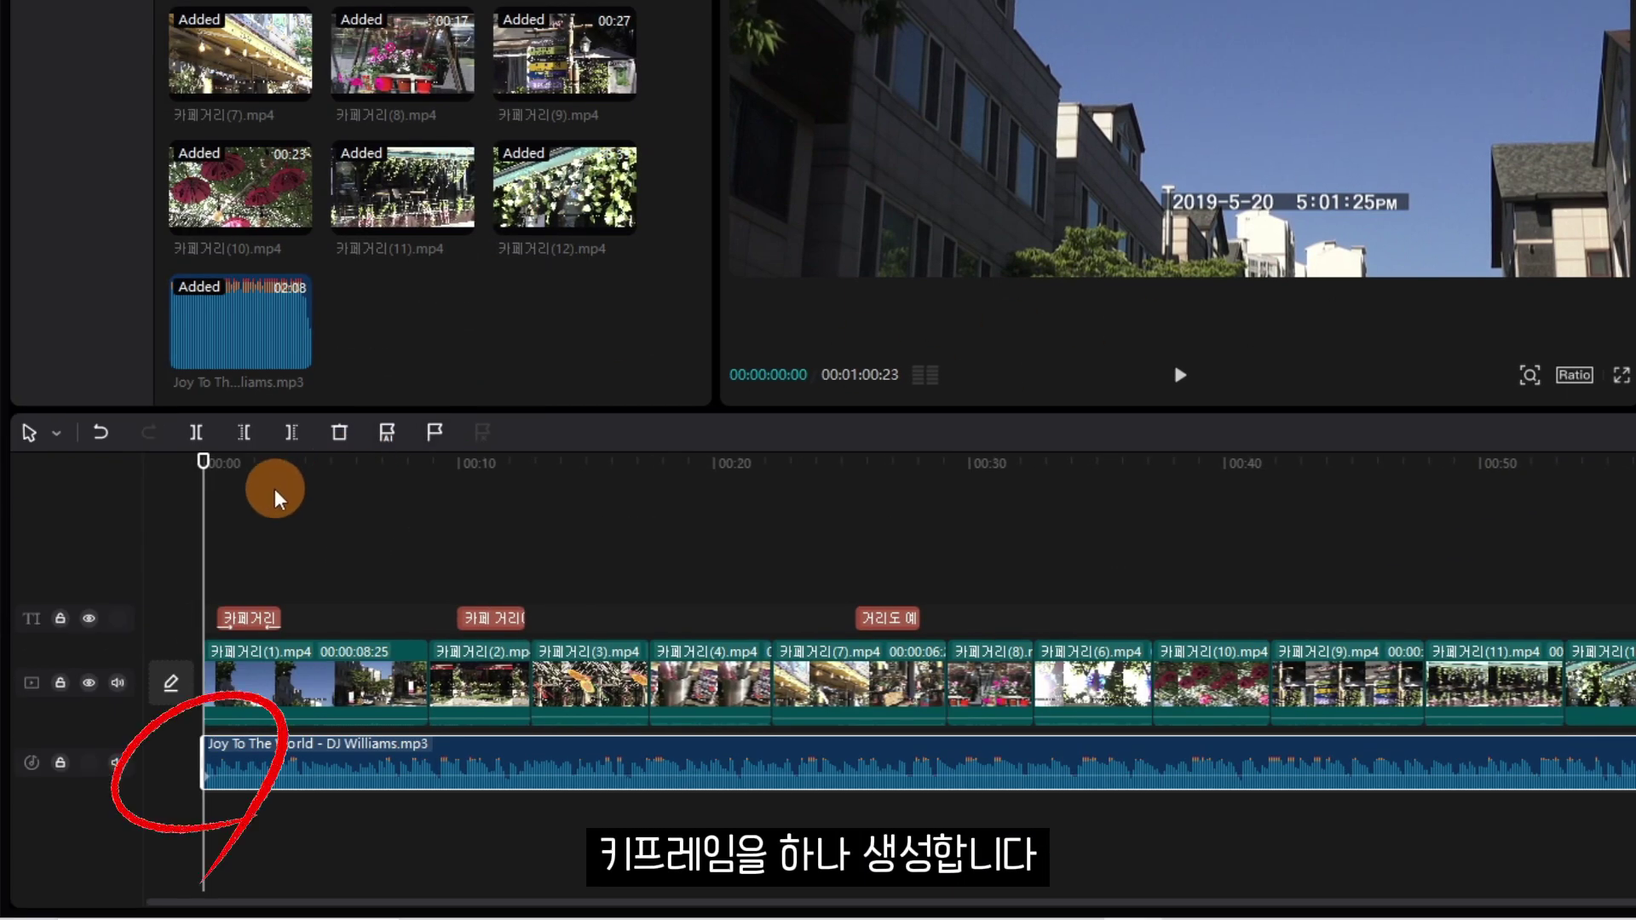
key("space")
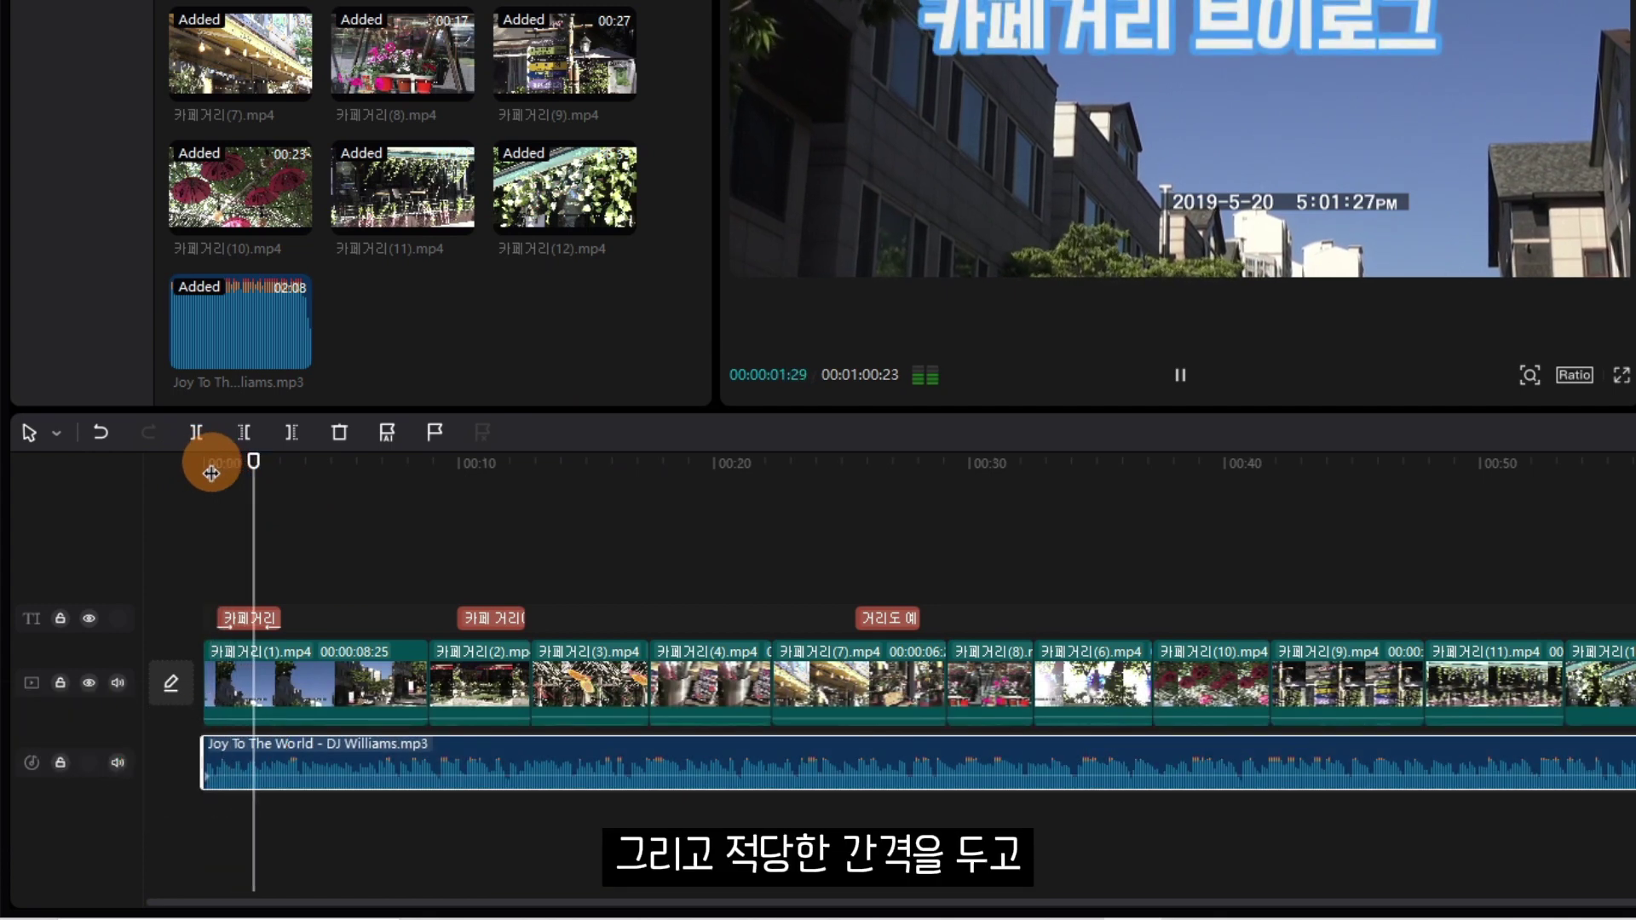
key("space")
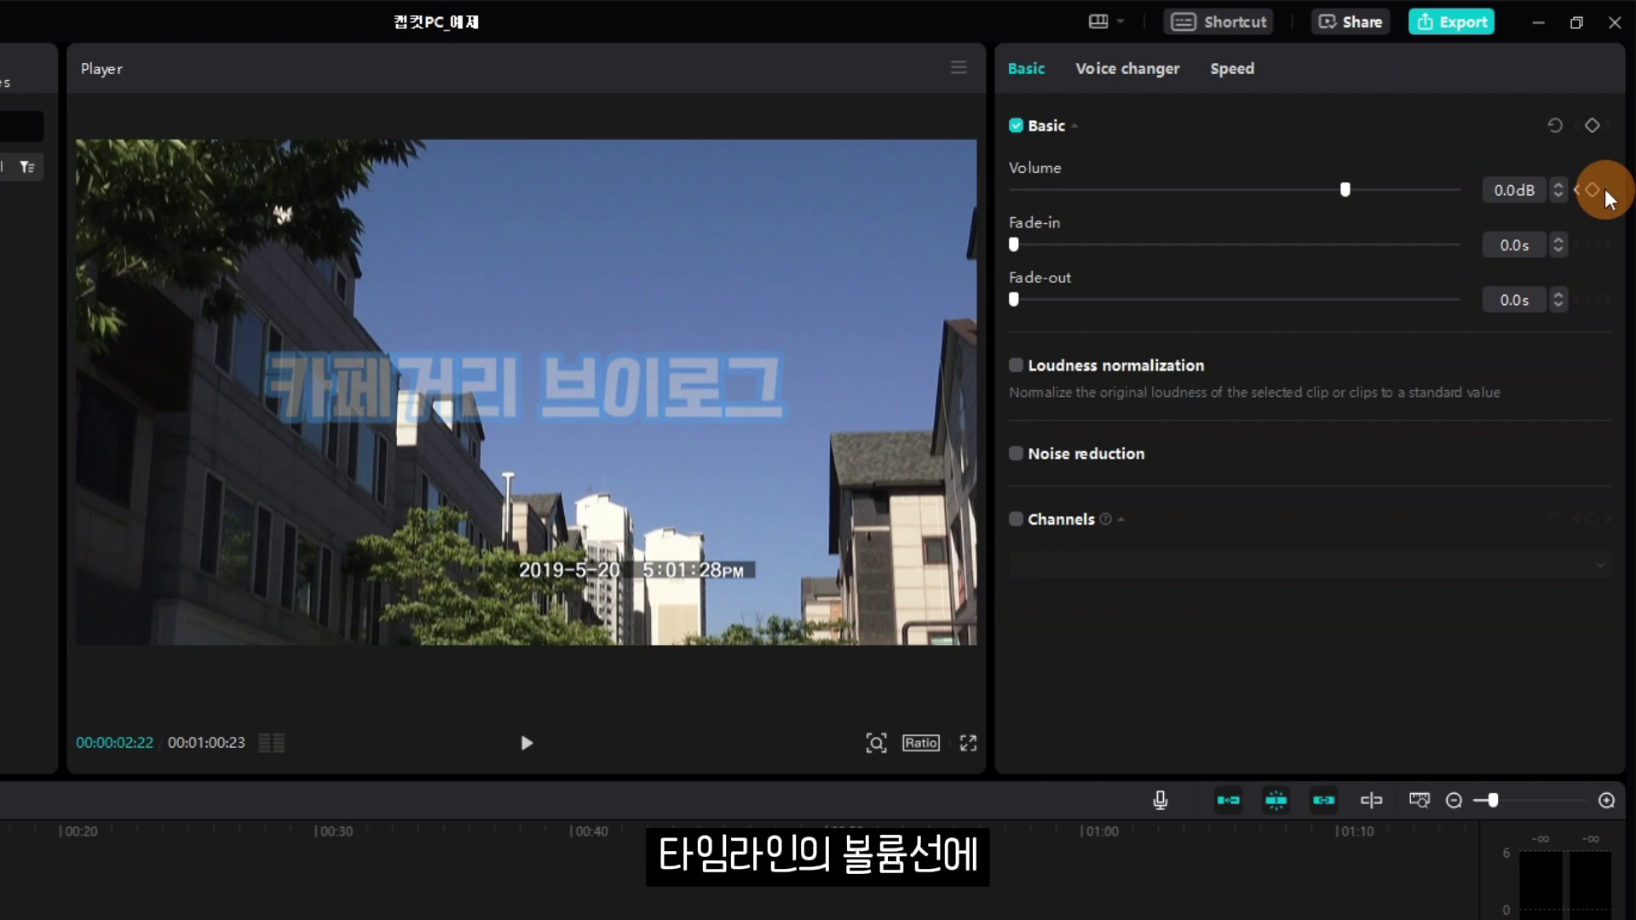
left_click(1601, 191)
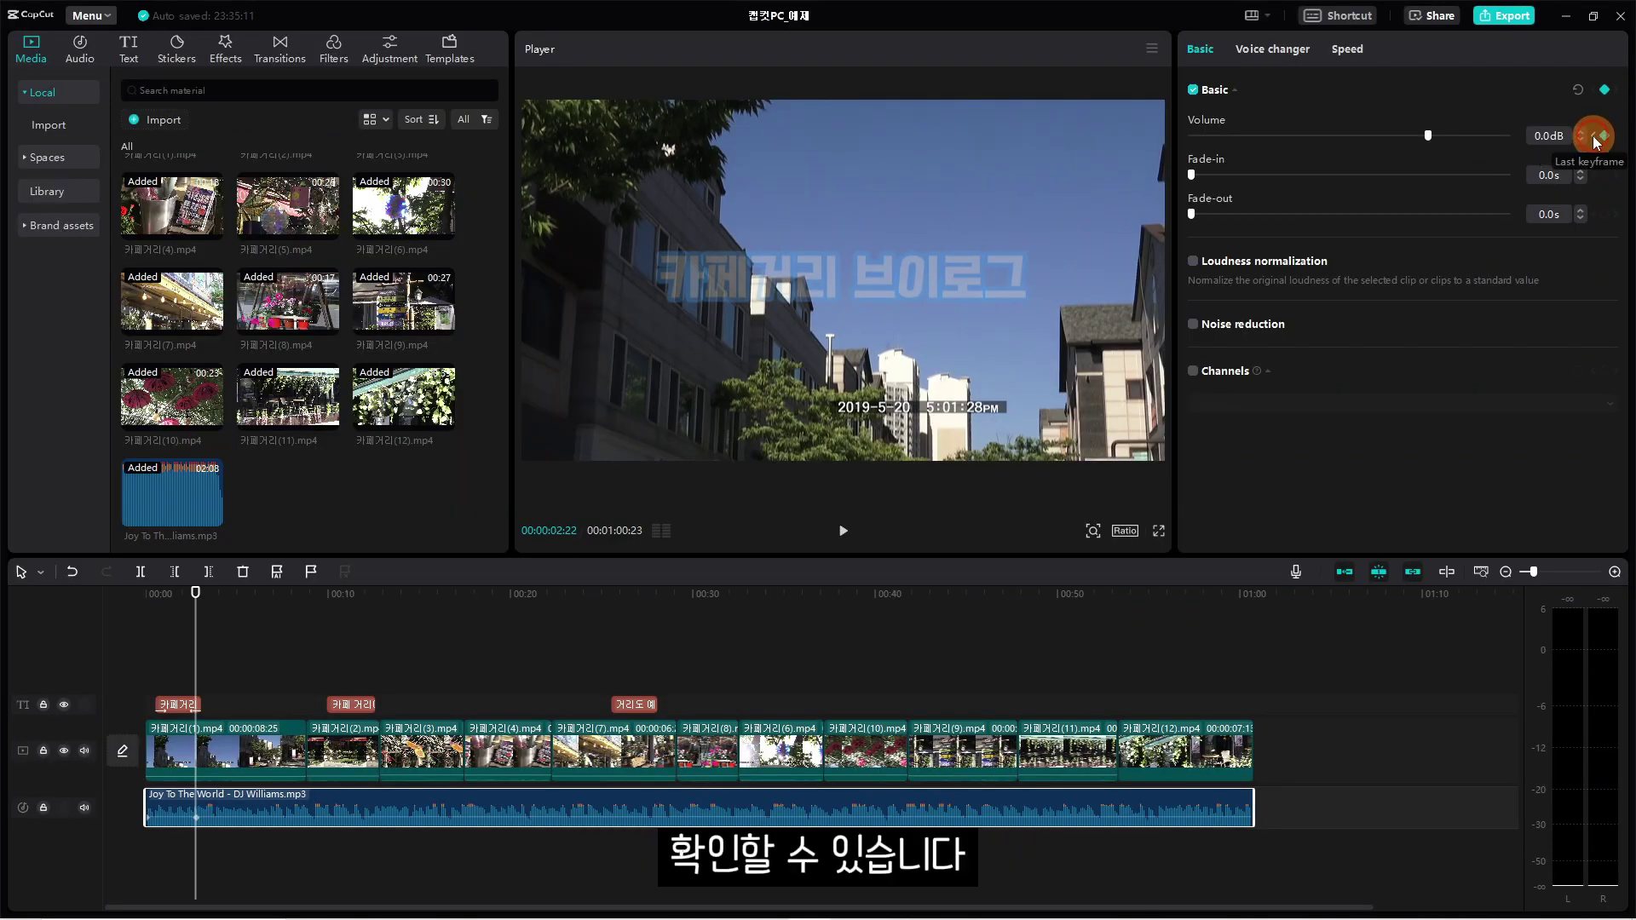
Lower the music's volume to -∞ dB at the first keyframe and play the opening to check the gradual rise.
left_click(1575, 189)
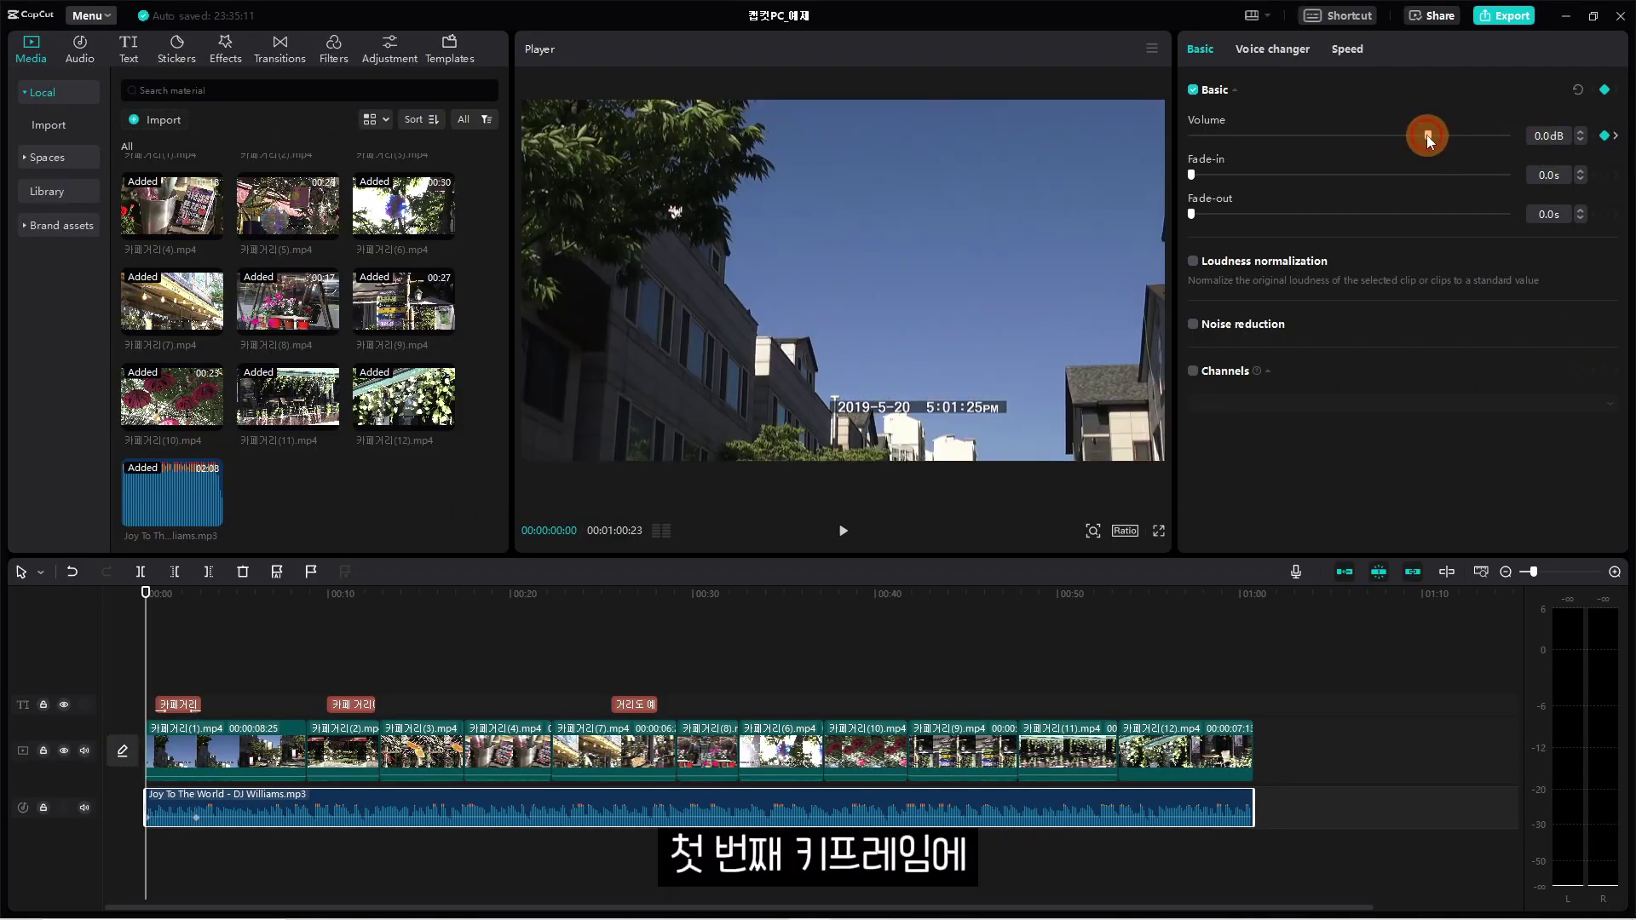
left_click_drag(1426, 135, 936, 182)
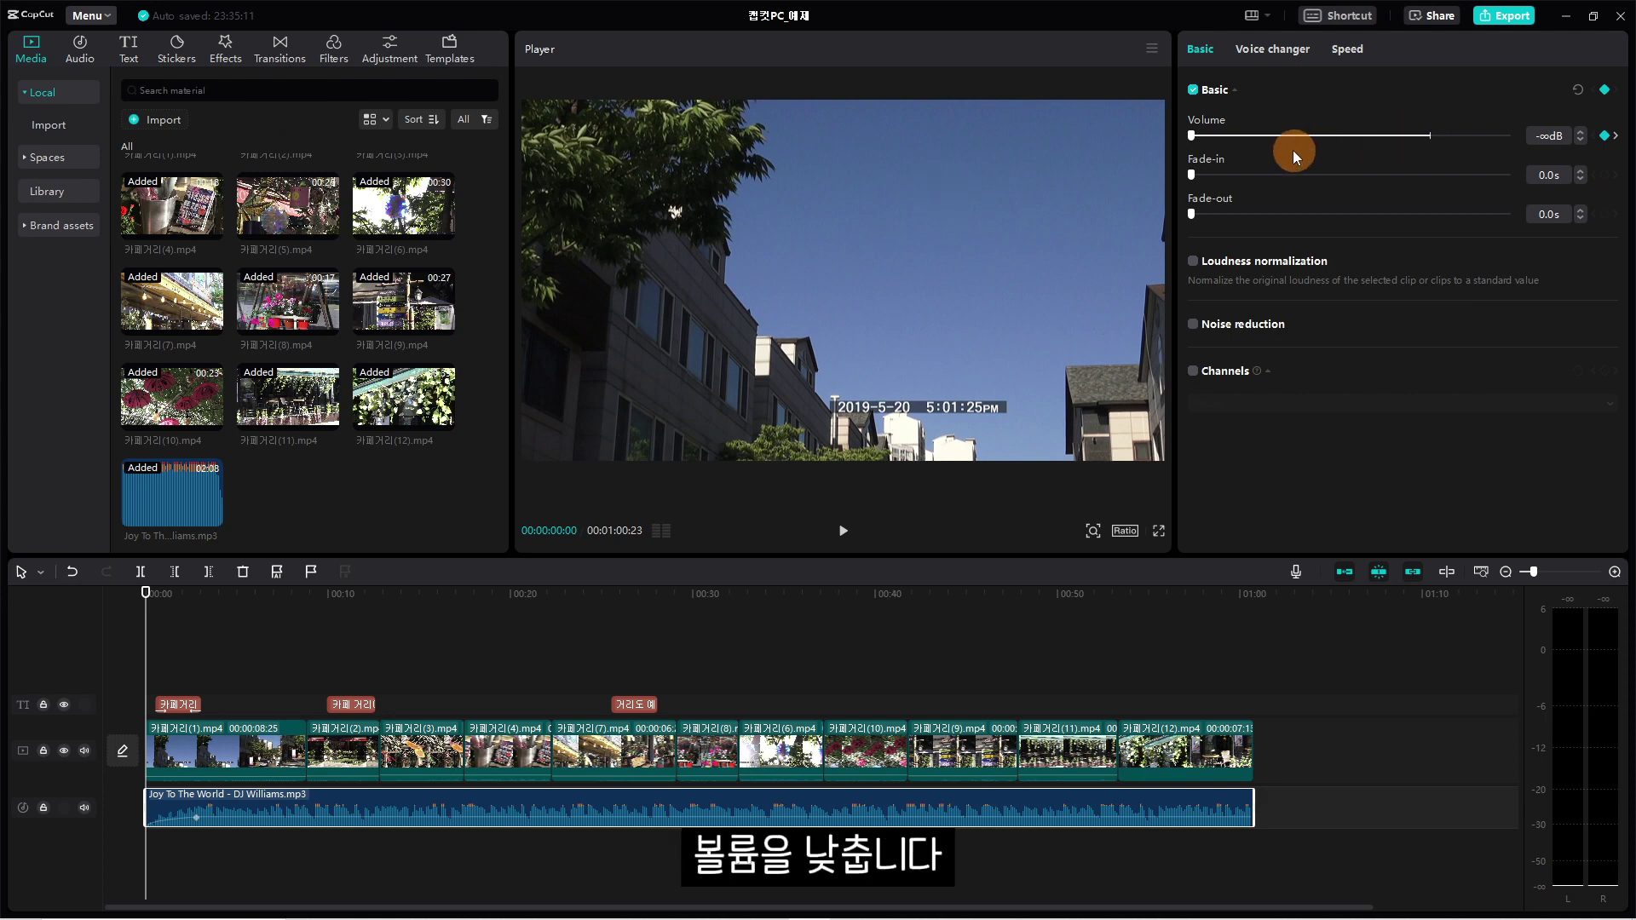
key("space")
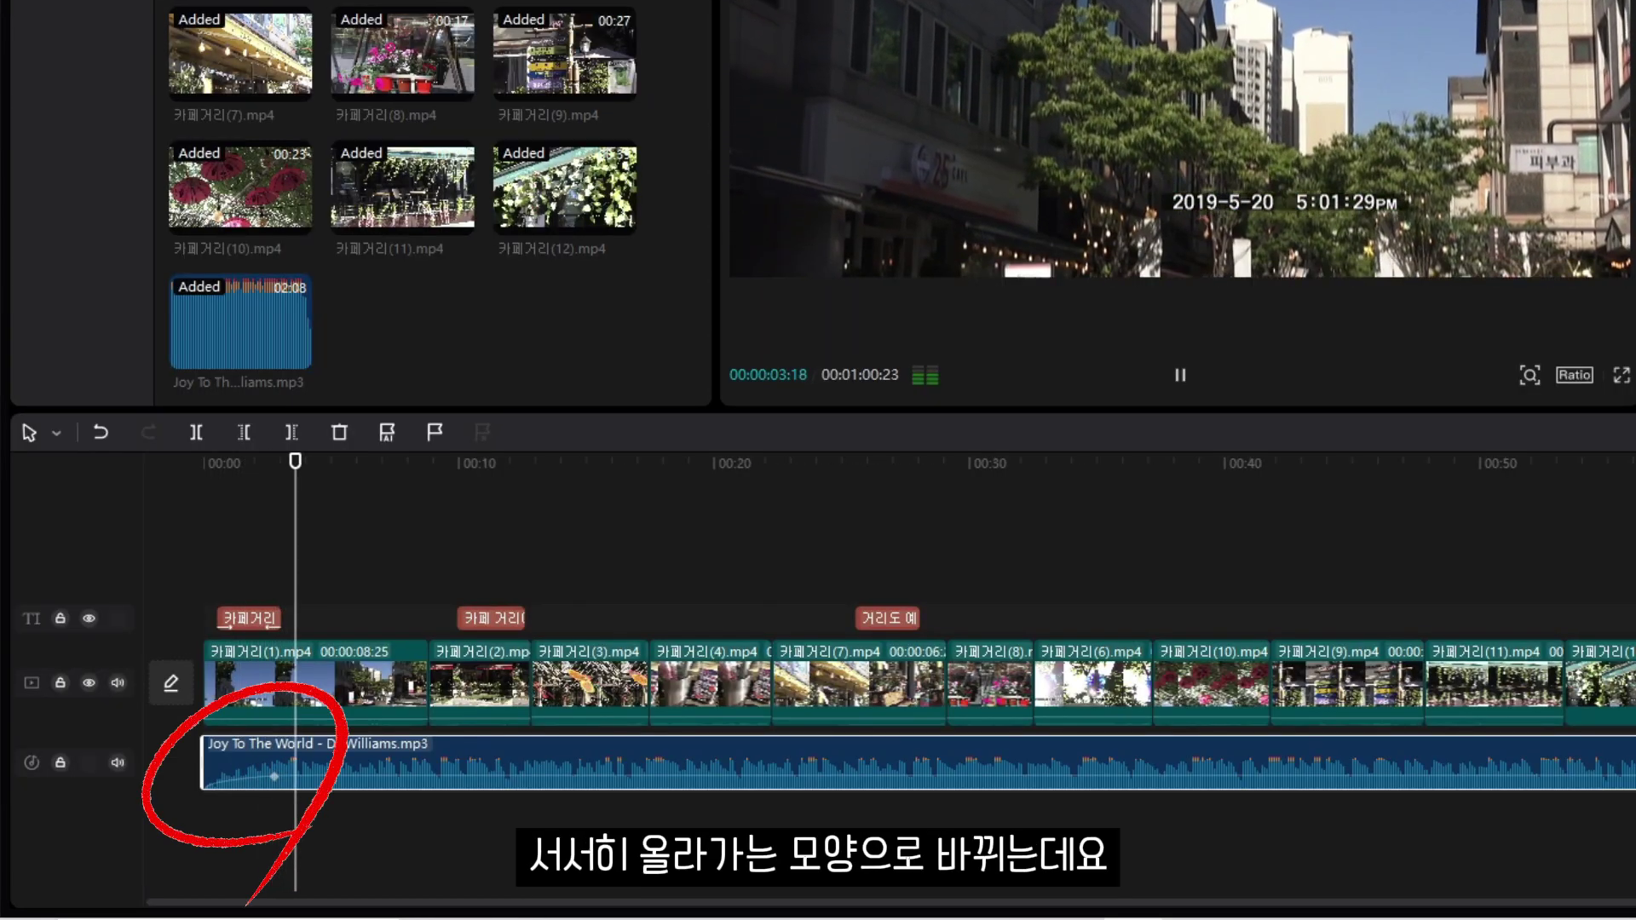
left_click(339, 492)
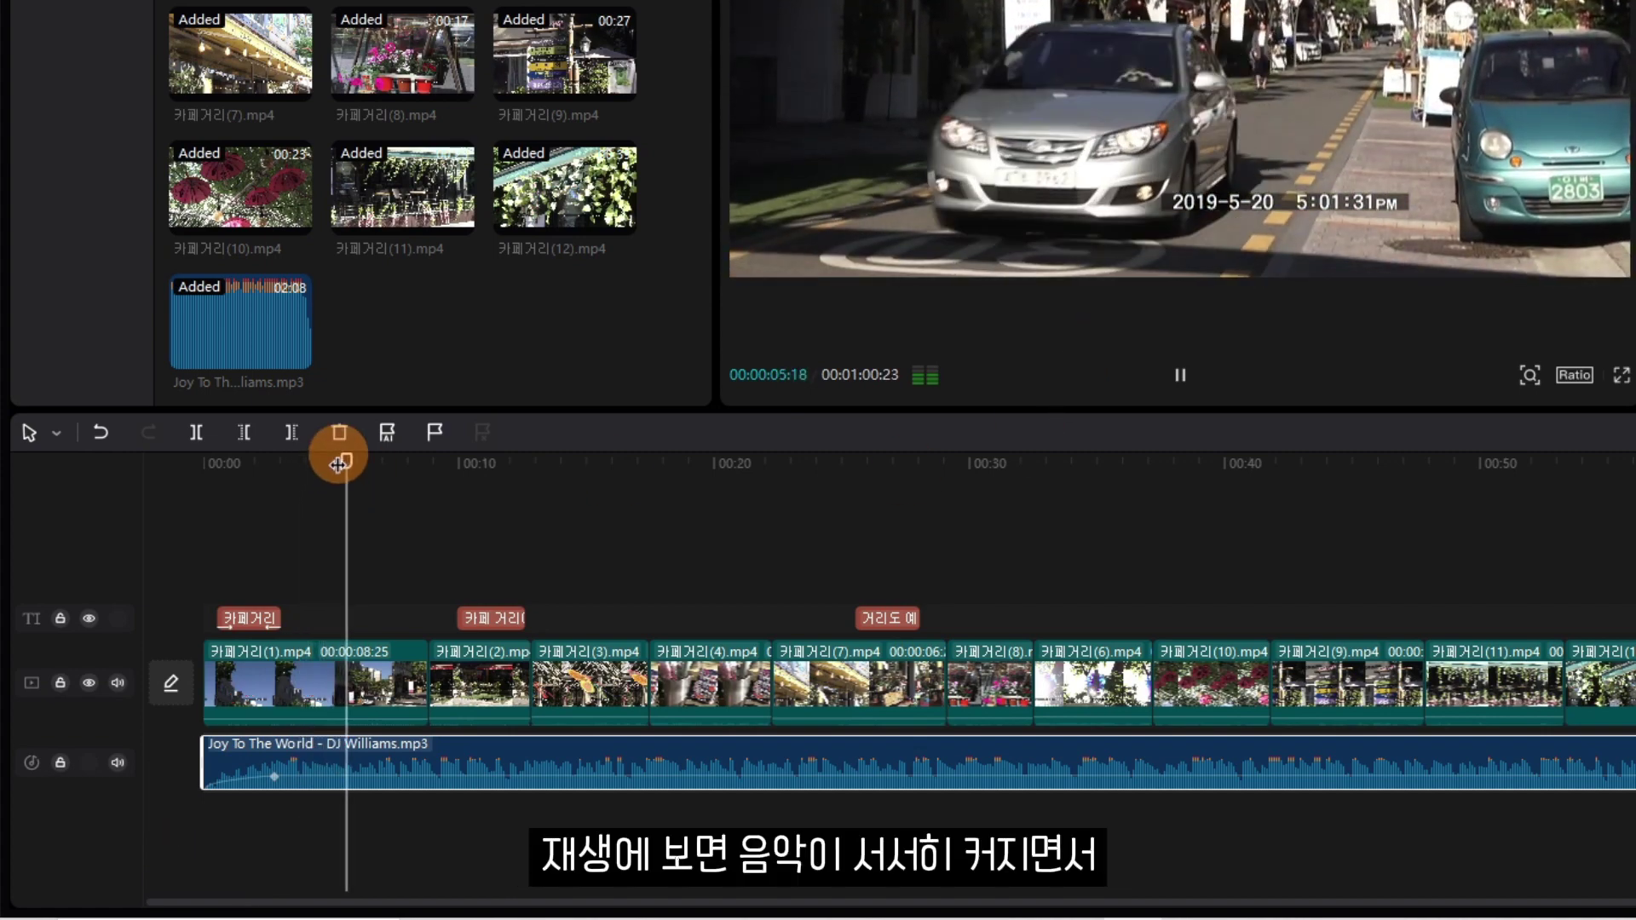
key("space")
Add volume keyframes shortly before and at the music's end, set the last to -∞ dB, and play the ending.
left_click(1590, 508)
mouse_move(1146, 626)
left_mouse_down()
mouse_move(1222, 660)
mouse_move(1209, 652)
left_mouse_up()
left_click(1606, 136)
key("space")
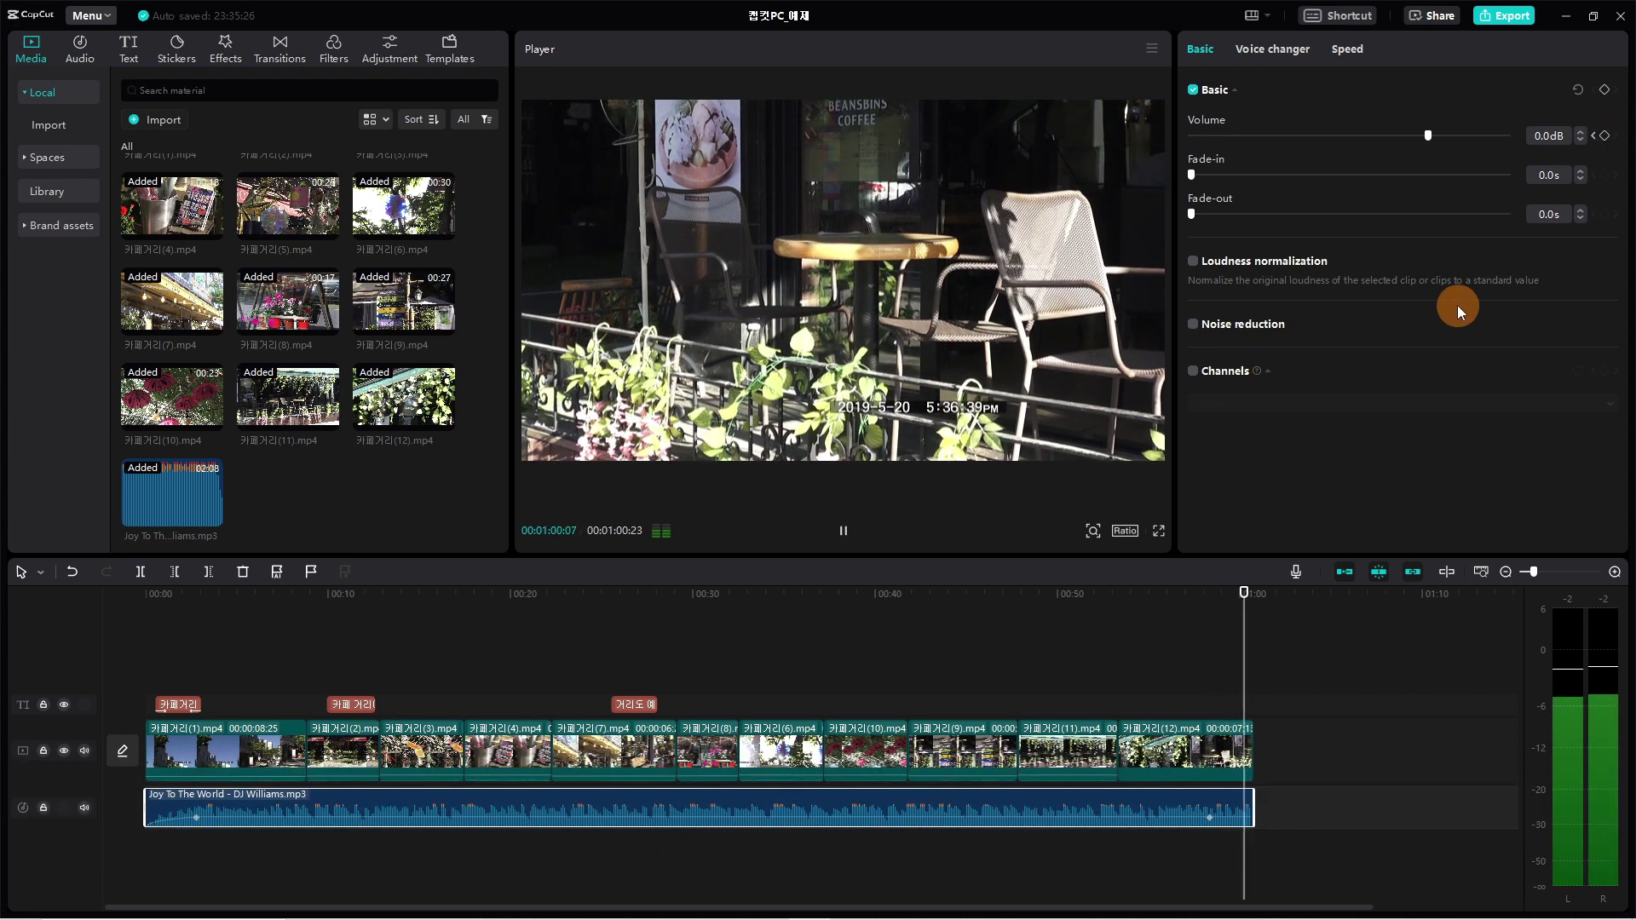
left_click(1605, 135)
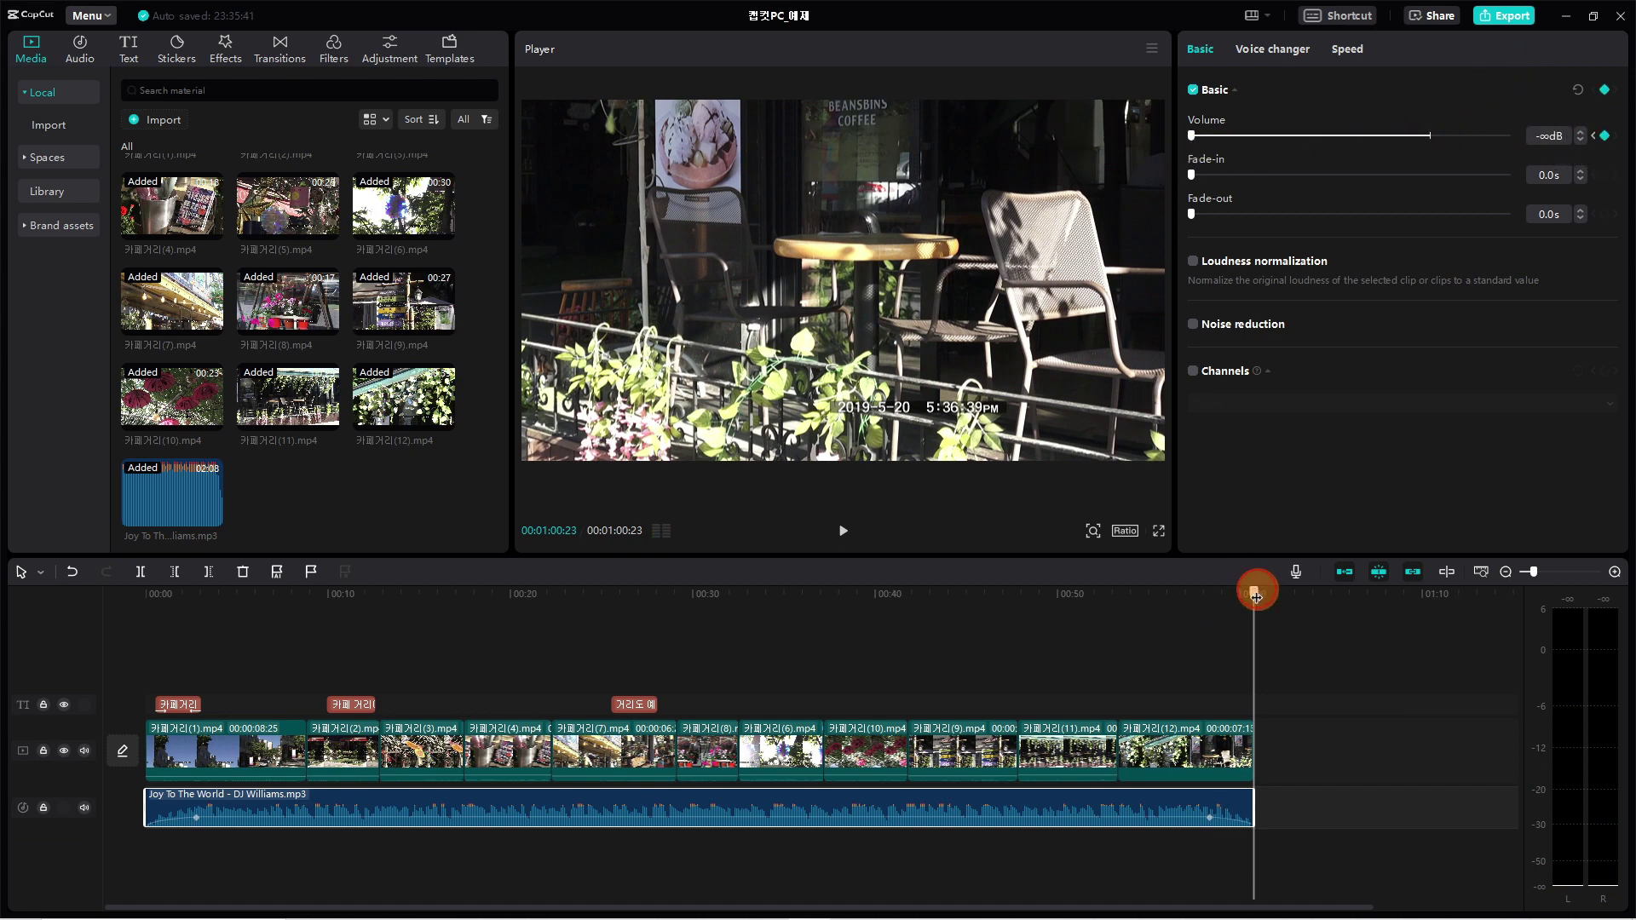
left_click_drag(1256, 590, 1190, 639)
key("space")
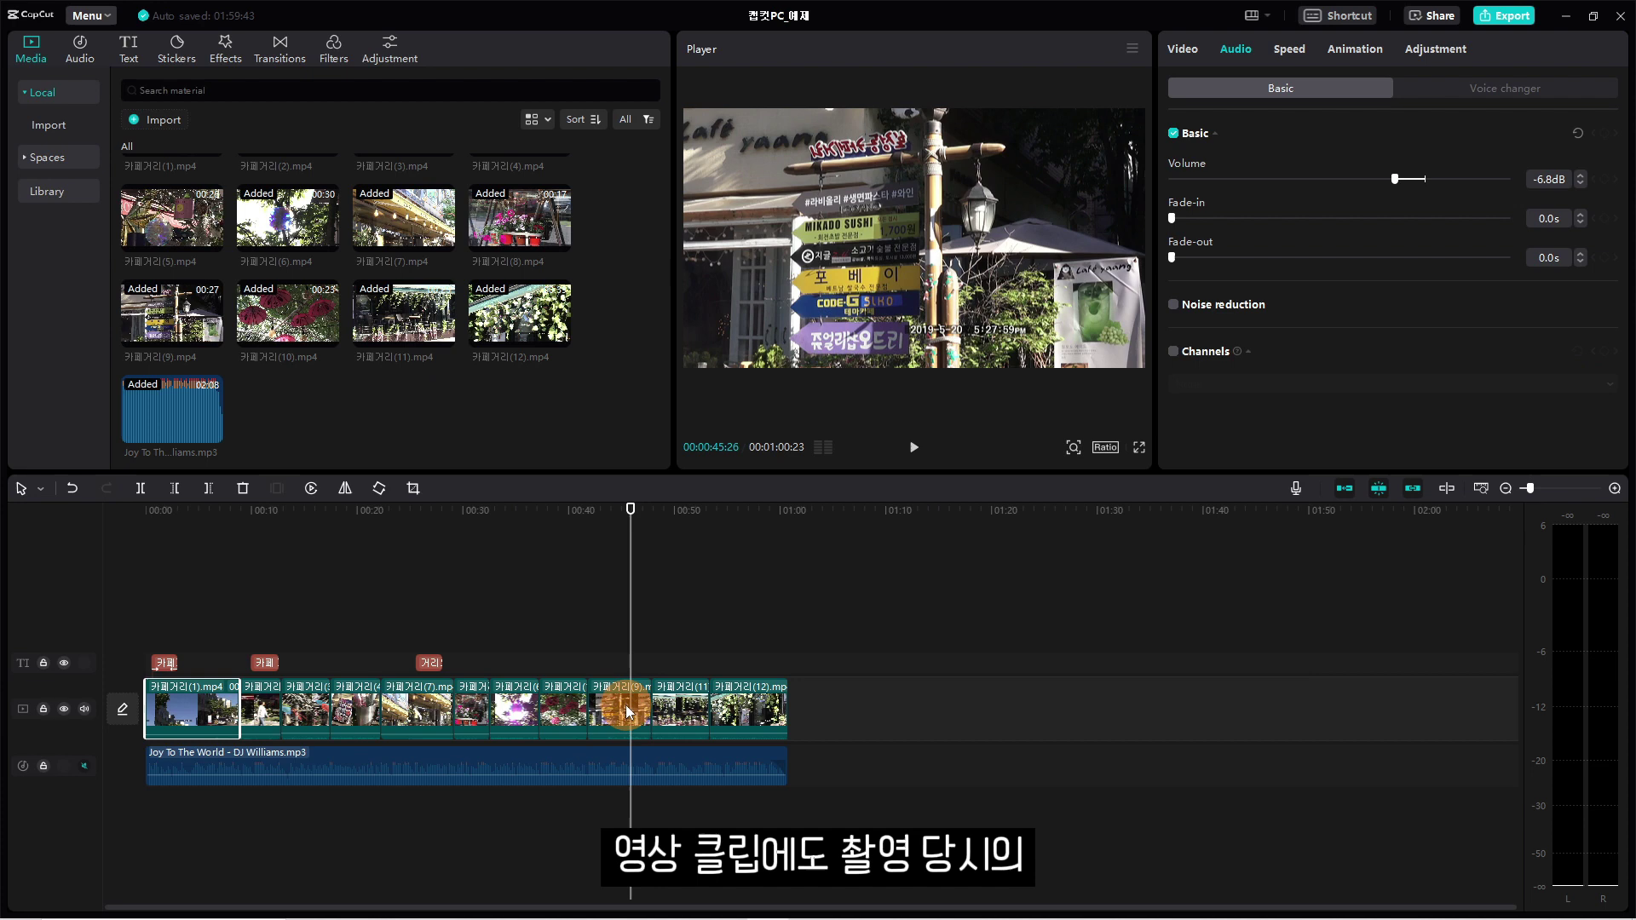
Lower the original sound of video clip 카페거리(9).mp4 to -4.2 dB.
left_click(620, 704)
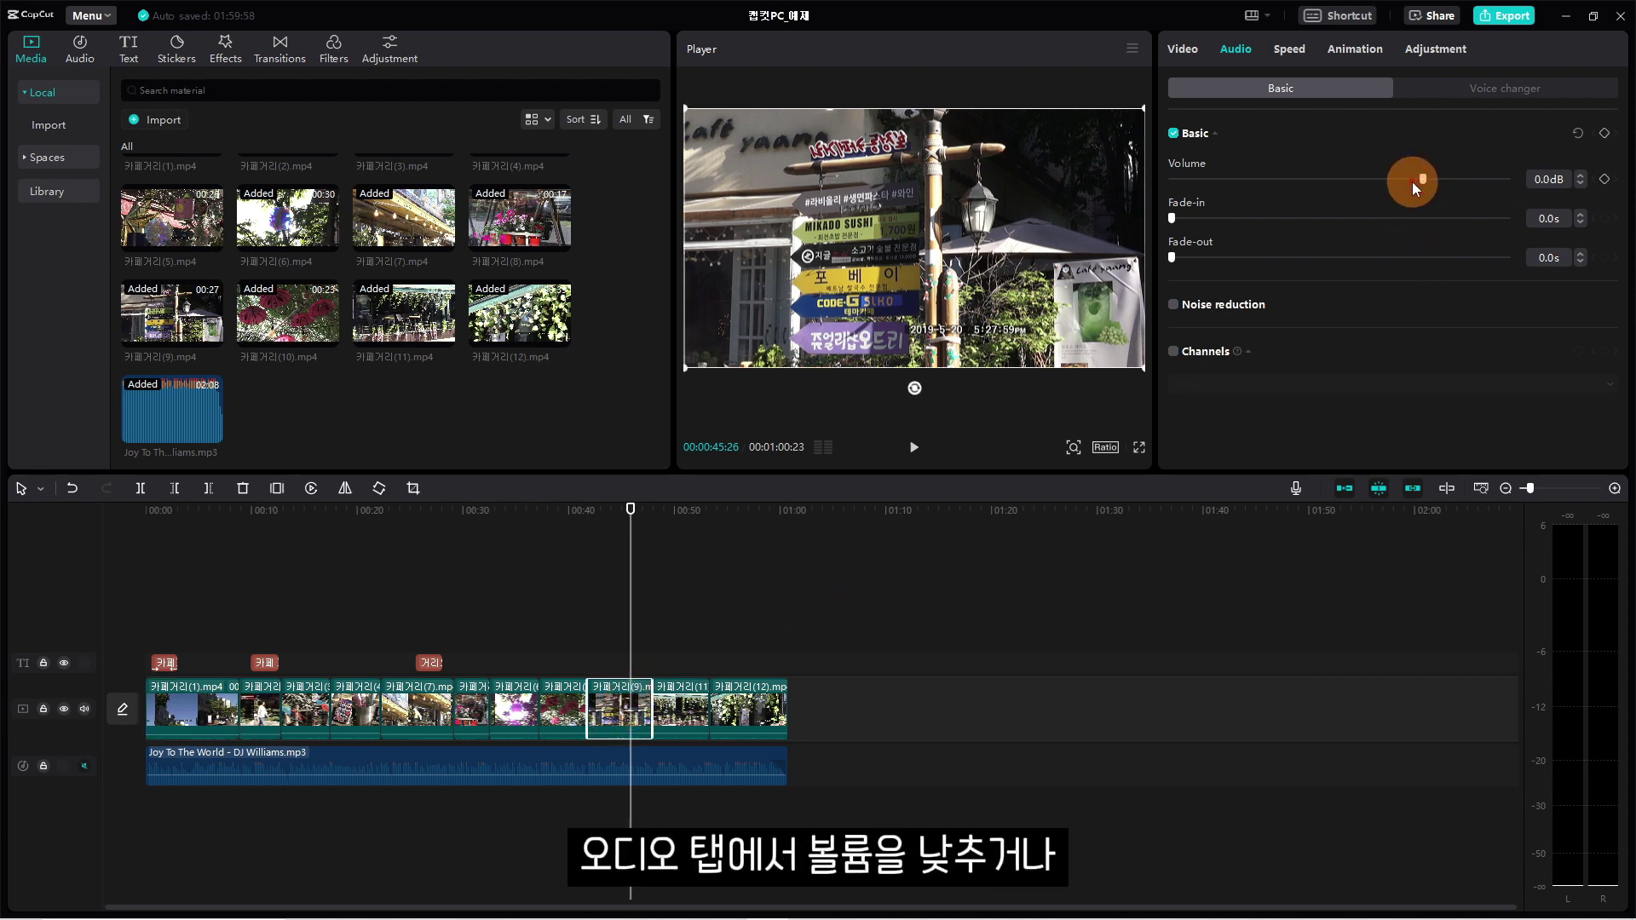
mouse_move(1419, 177)
left_mouse_down()
mouse_move(1384, 177)
mouse_move(1406, 179)
left_mouse_up()
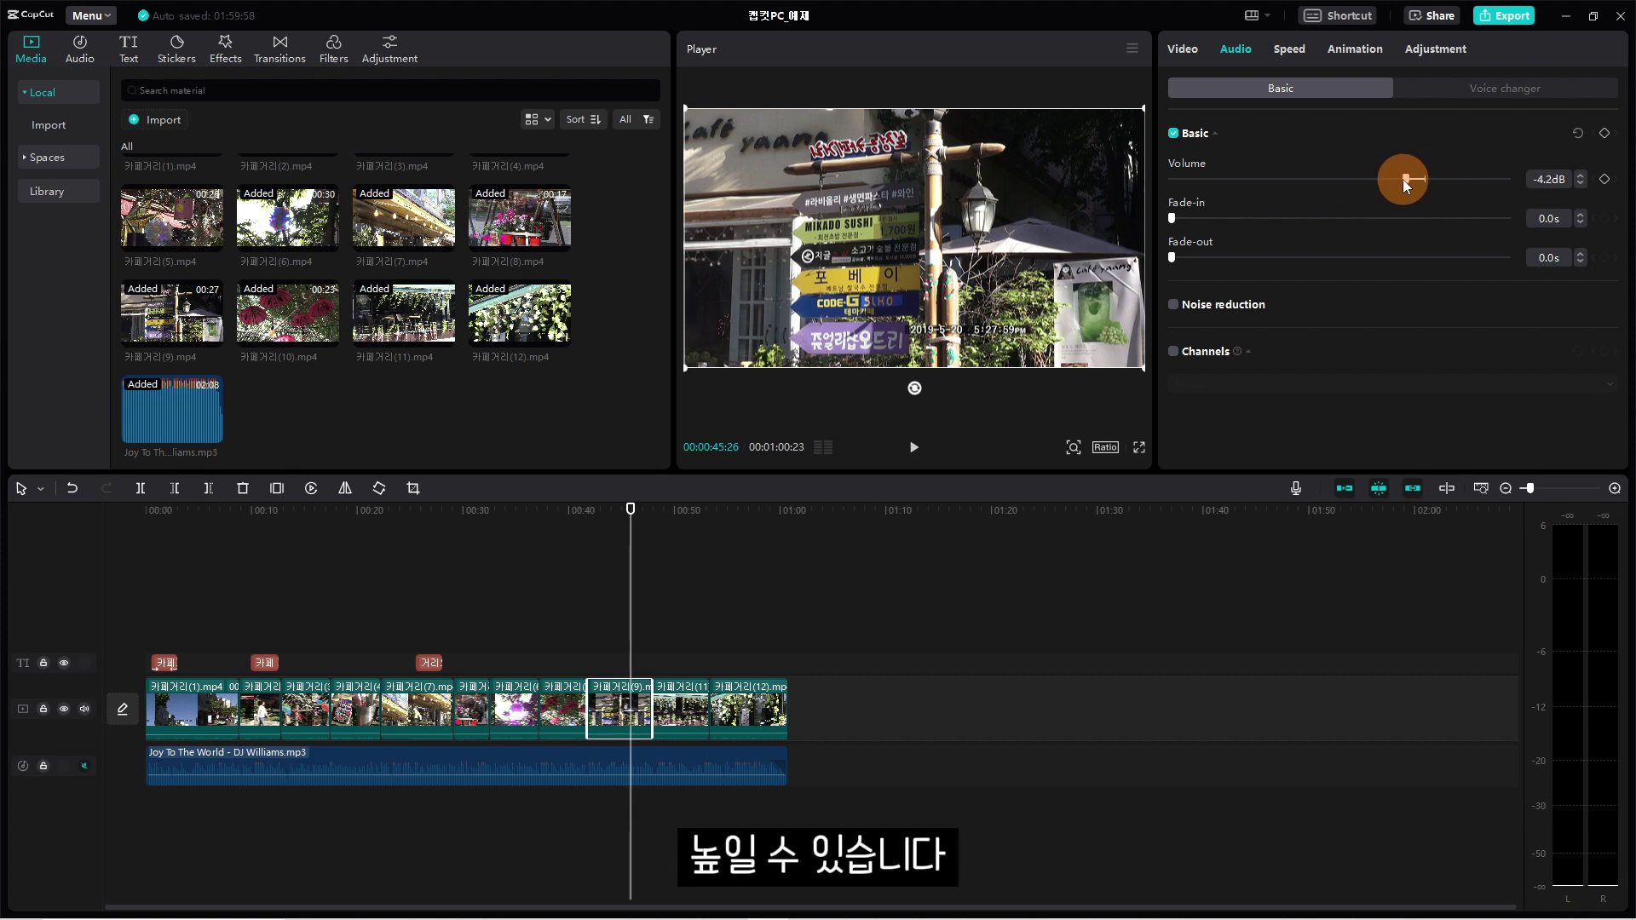
Extract the audio from the last video clip, 카페거리(12).mp4, onto its own track.
left_click_drag(631, 512, 745, 529)
left_click(745, 706)
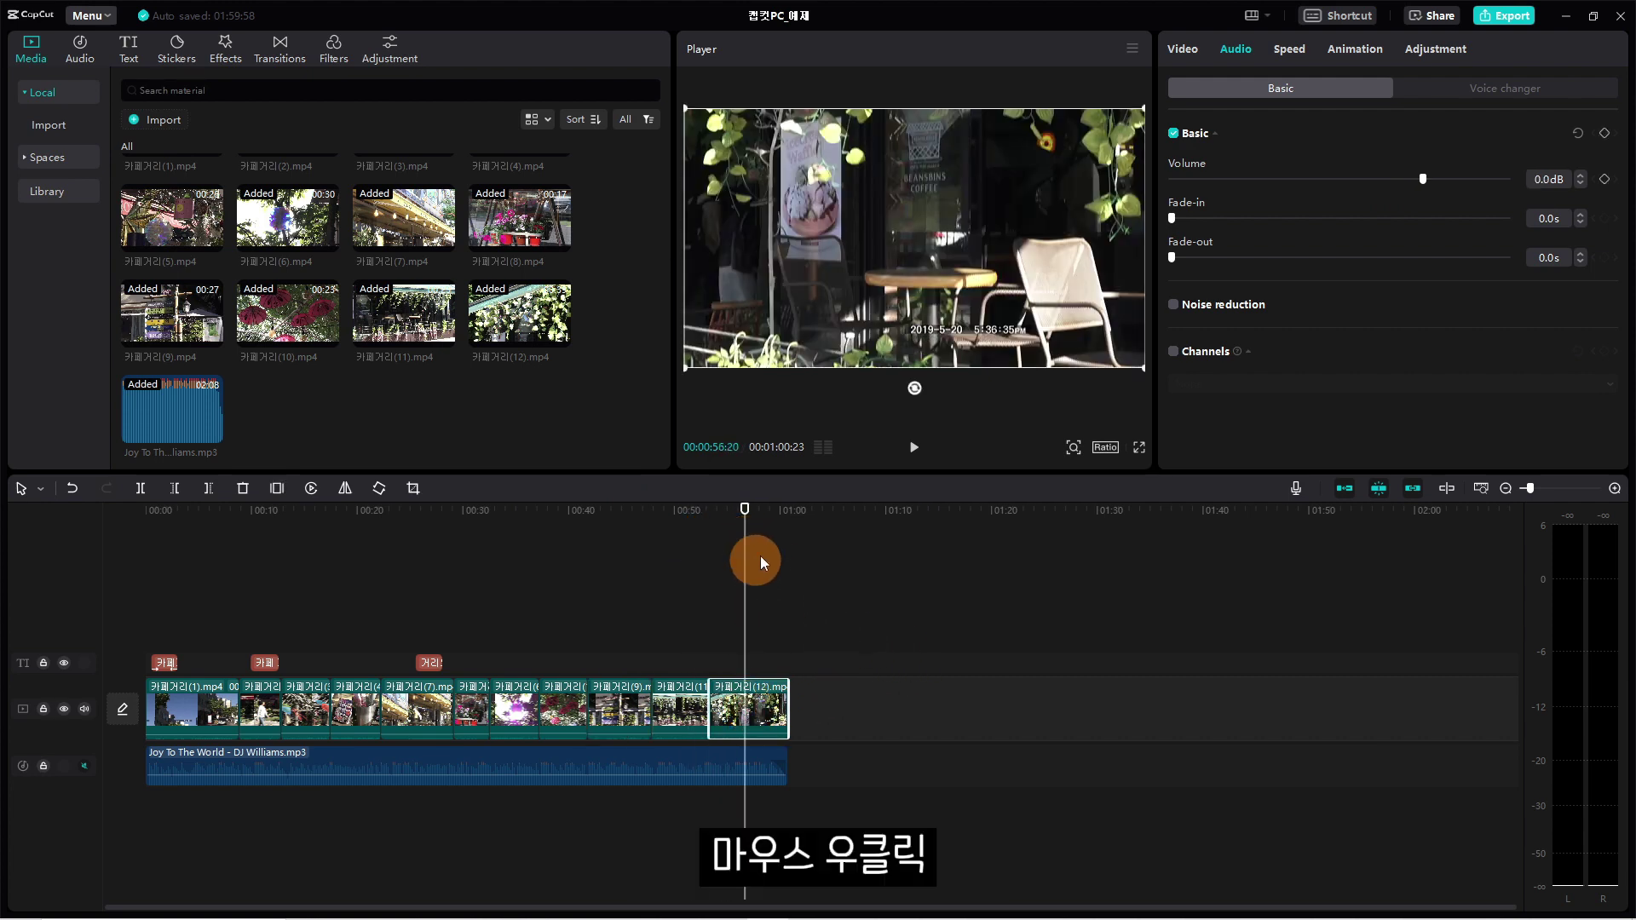
right_click(759, 694)
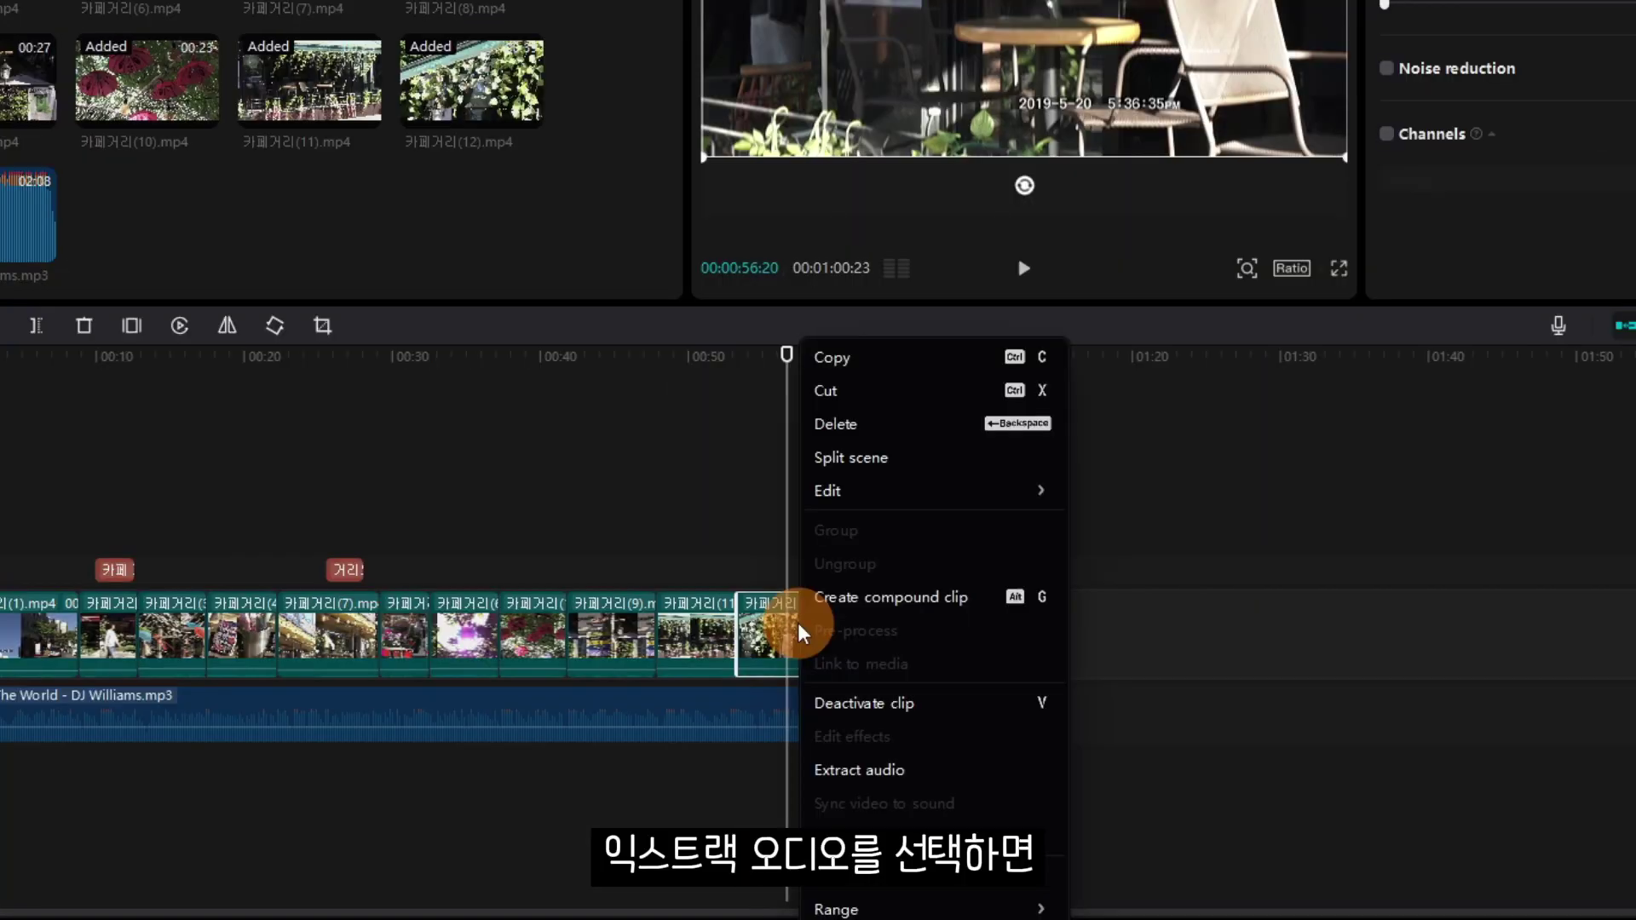
left_click(966, 777)
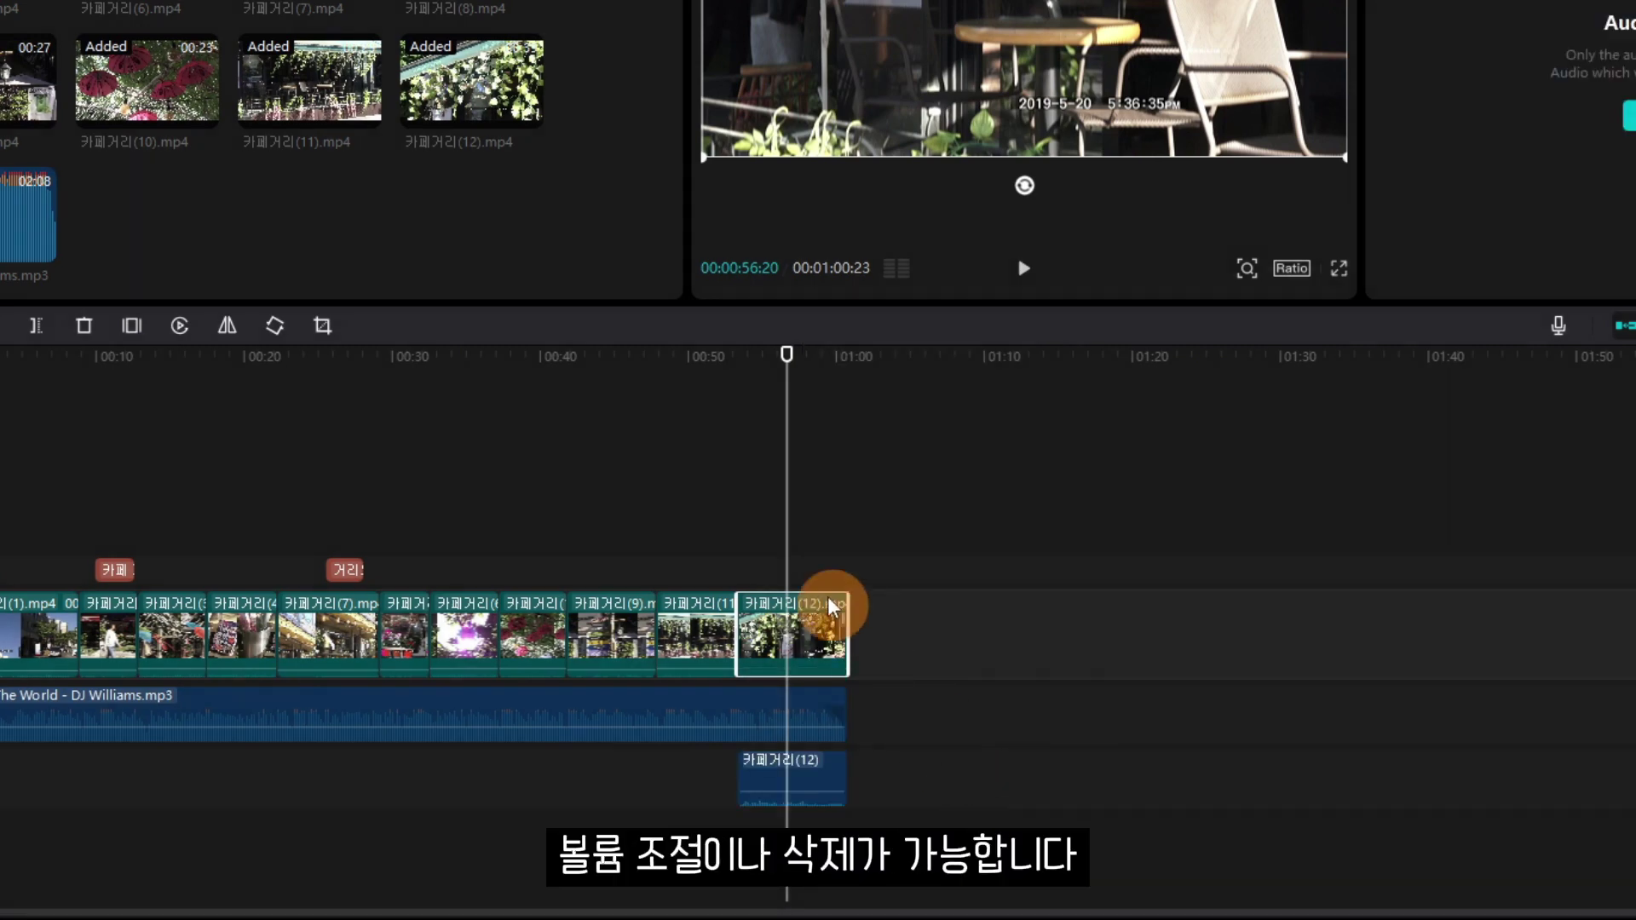
Delete the audio extracted from the last video clip and return the playhead to the start of the timeline.
left_click(799, 762)
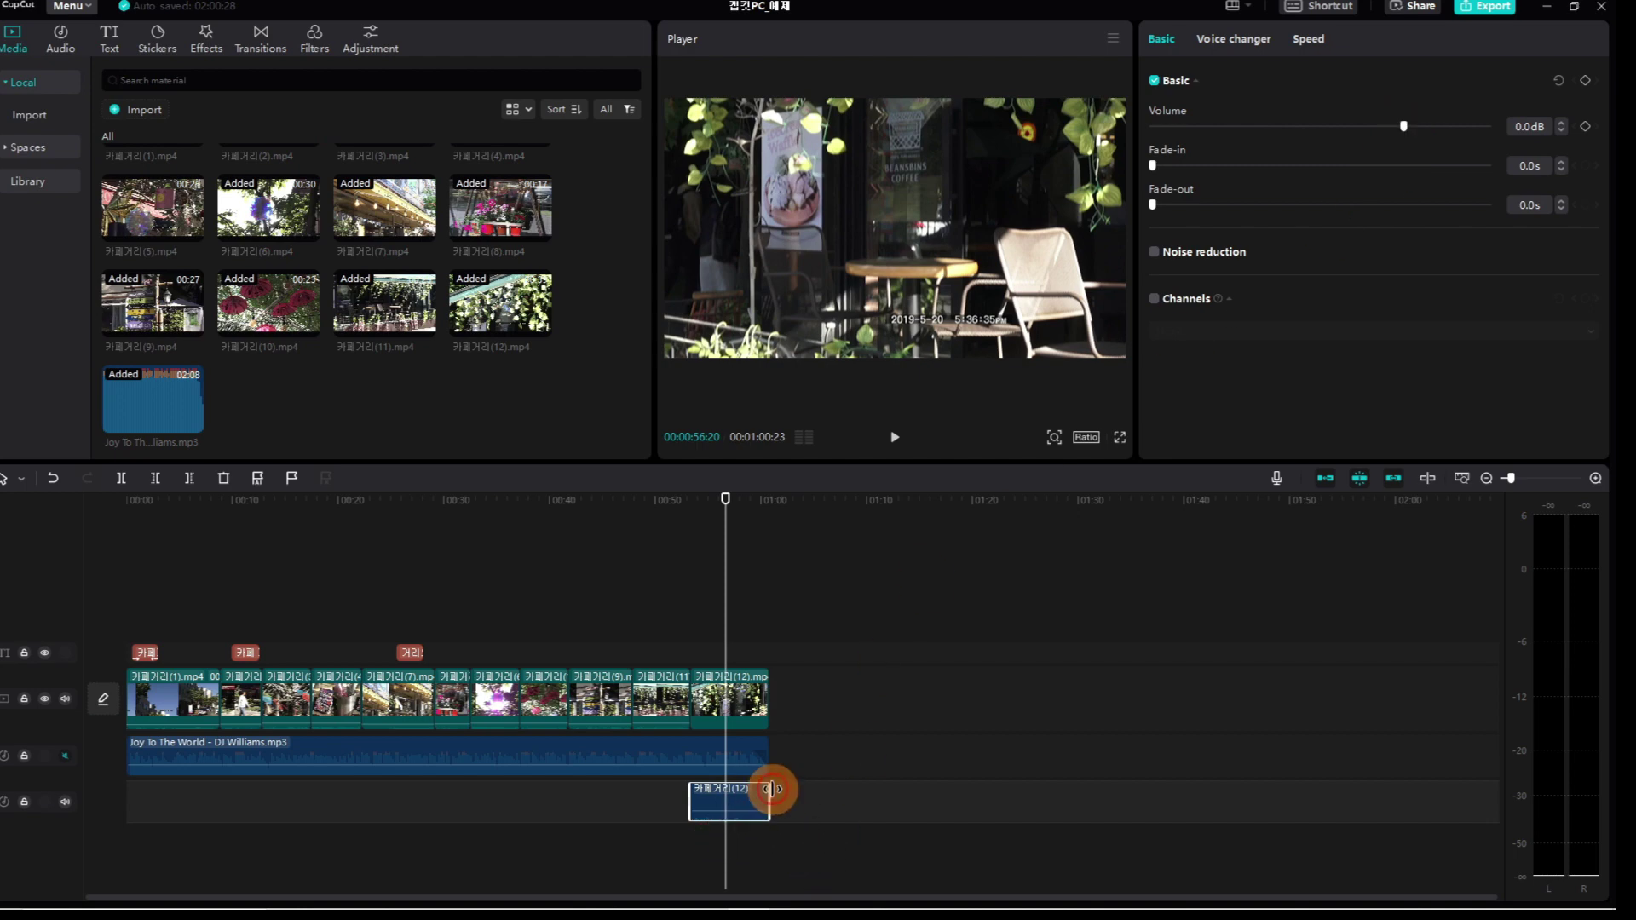
left_click(1024, 756)
key("Delete")
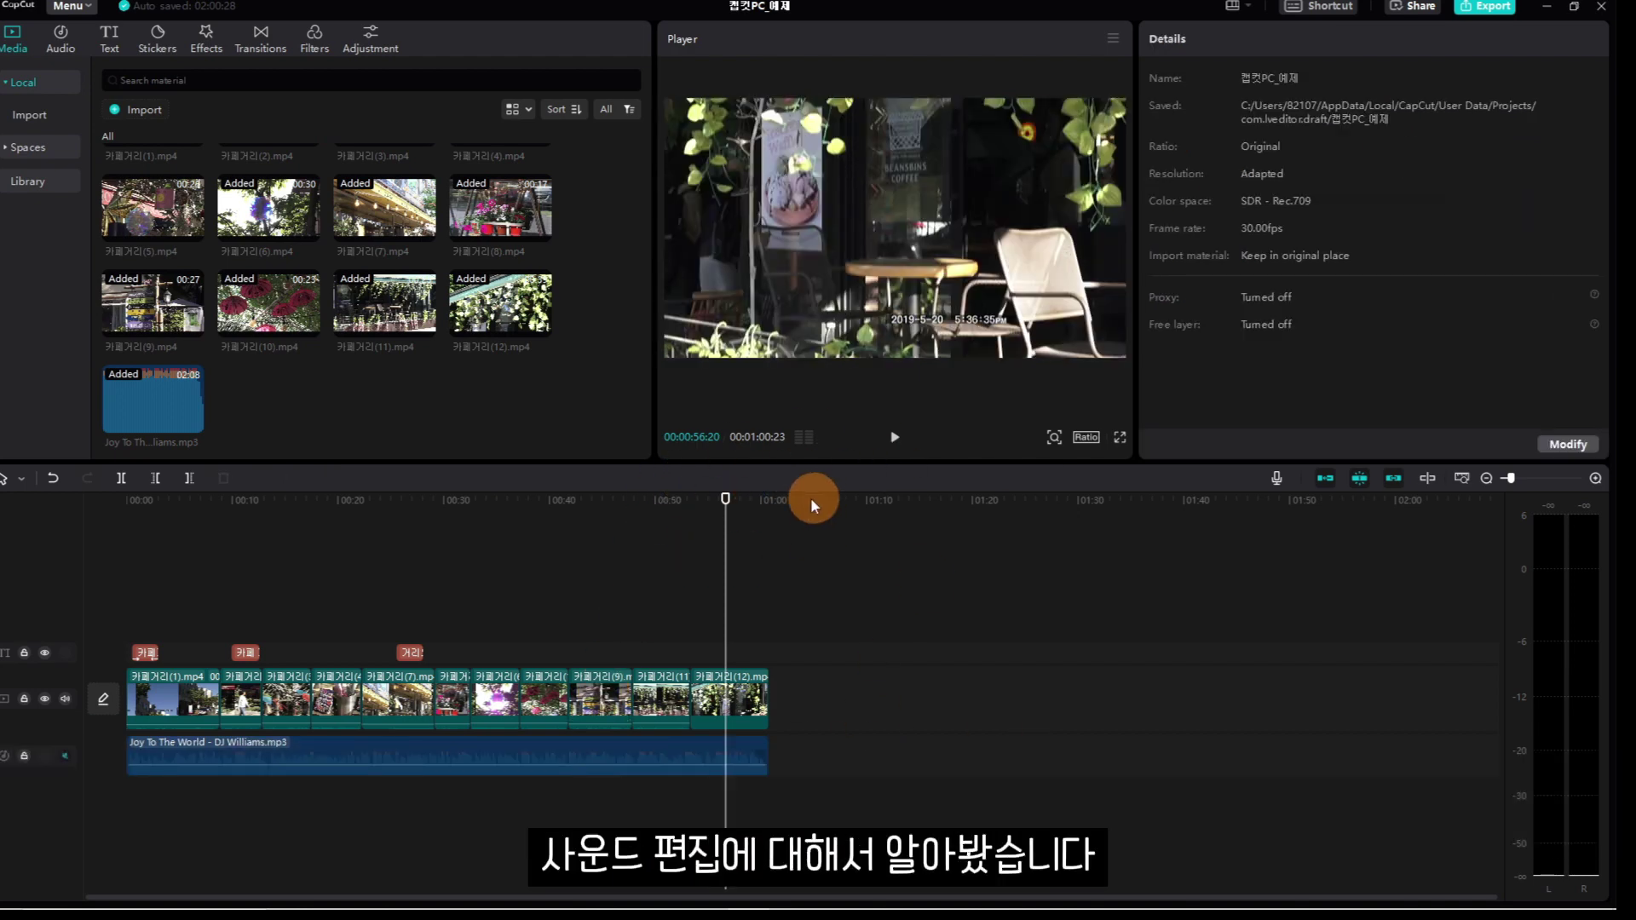
left_click_drag(733, 489, 126, 499)
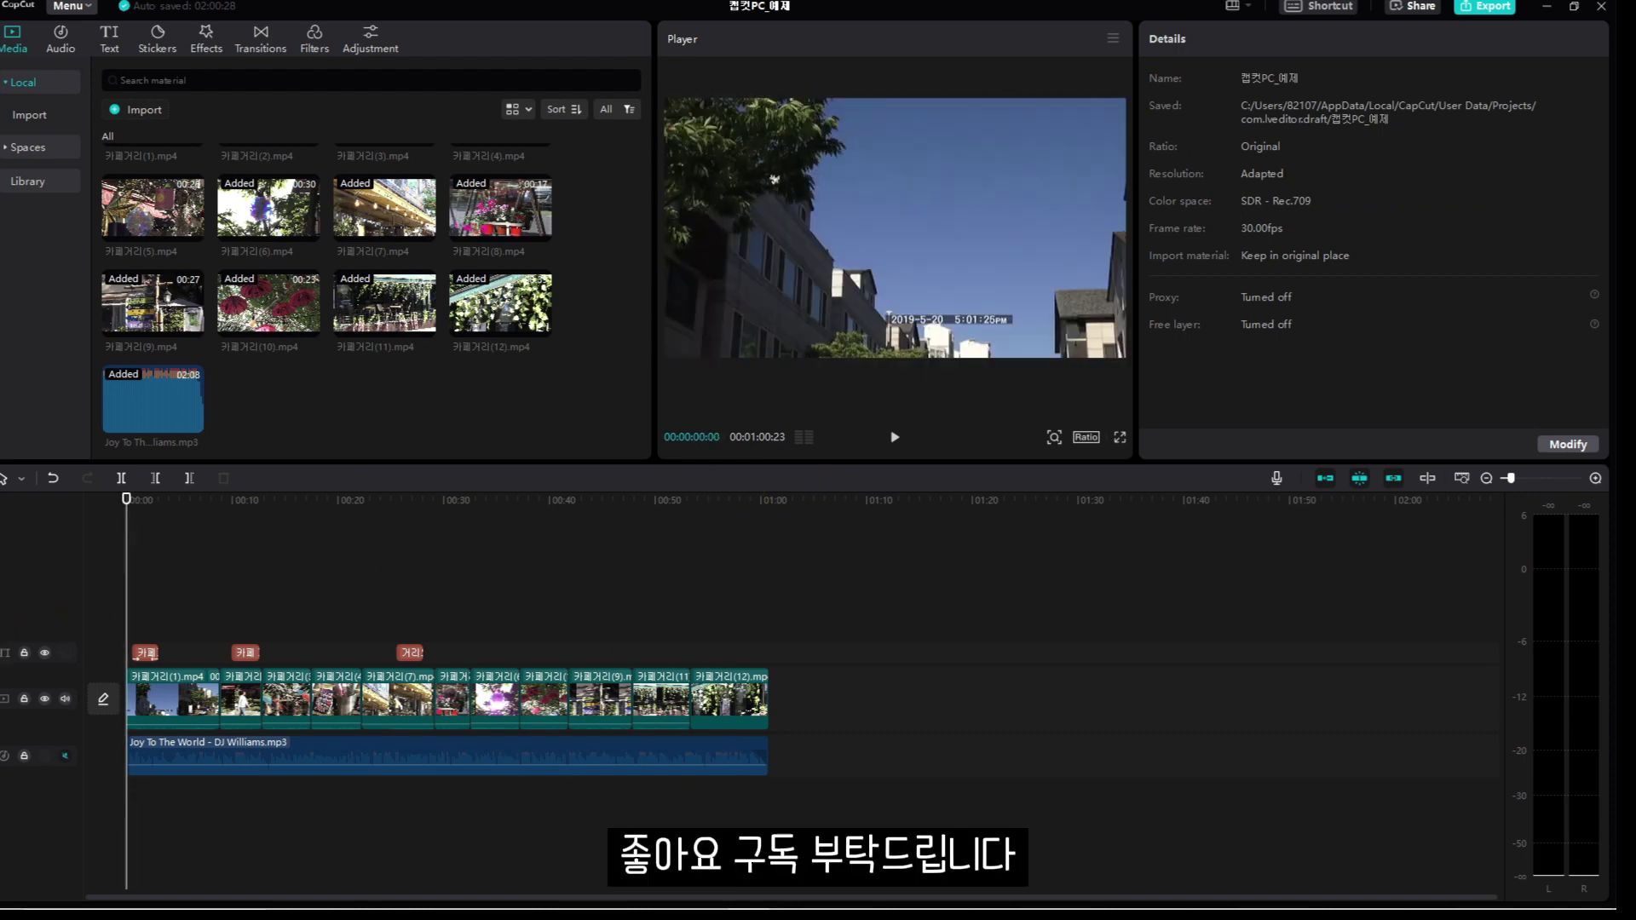